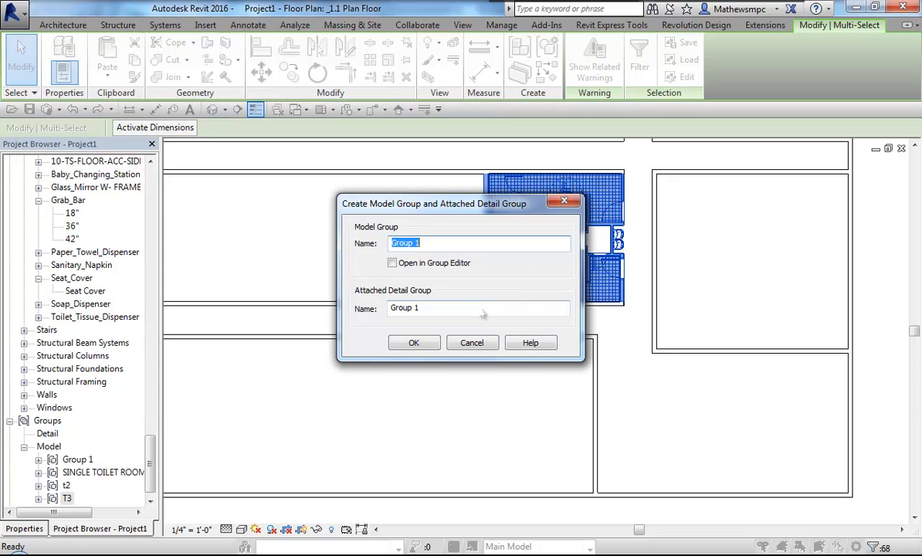
Step: Create a model group named Toilet-Double from the selected washroom elements, with its attached detail group named ADA
type("Toilet-")
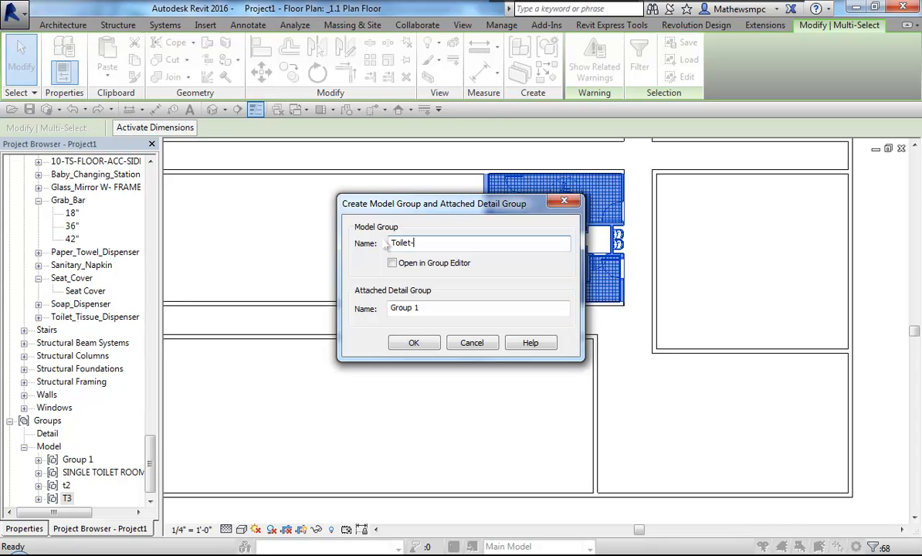
type("Double")
left_click_drag(427, 307, 388, 309)
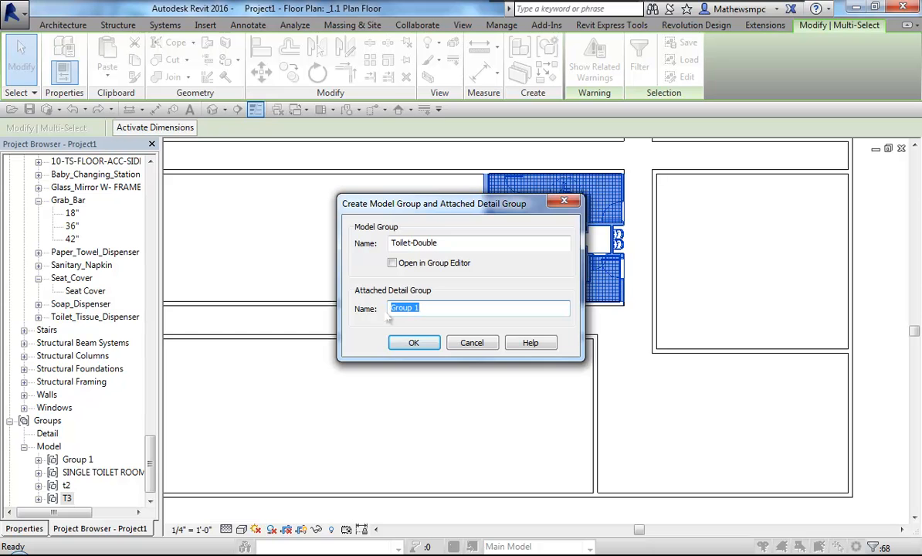
key("BackSpace")
left_click(426, 346)
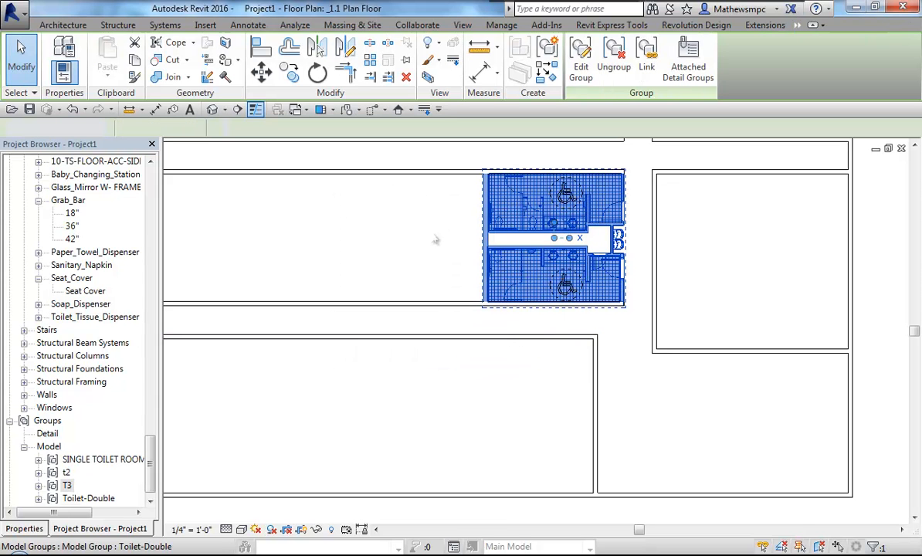
left_click(408, 220)
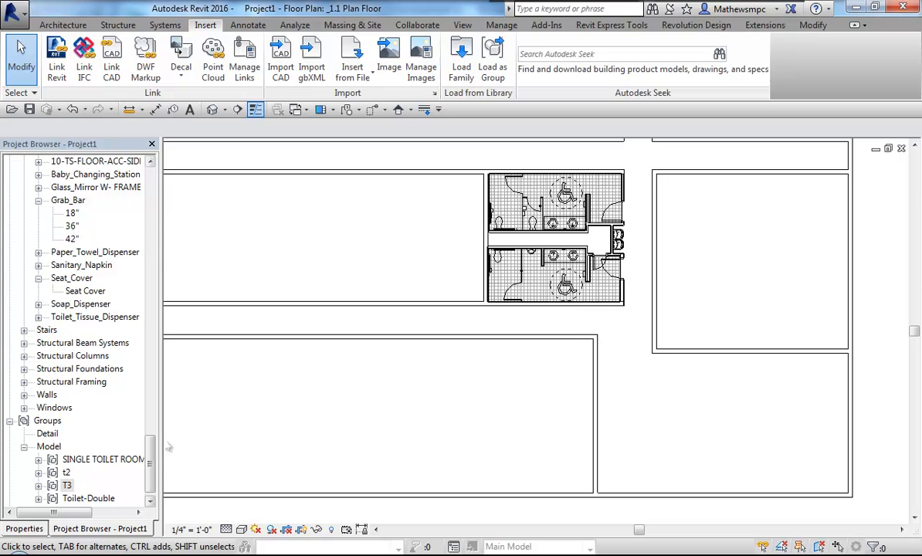
Step: Save the Toilet-Double model group to the Desktop as a Revit project named after the group, including attached detail groups as views
scroll(154, 463, "down", 1)
left_click_drag(153, 464, 149, 497)
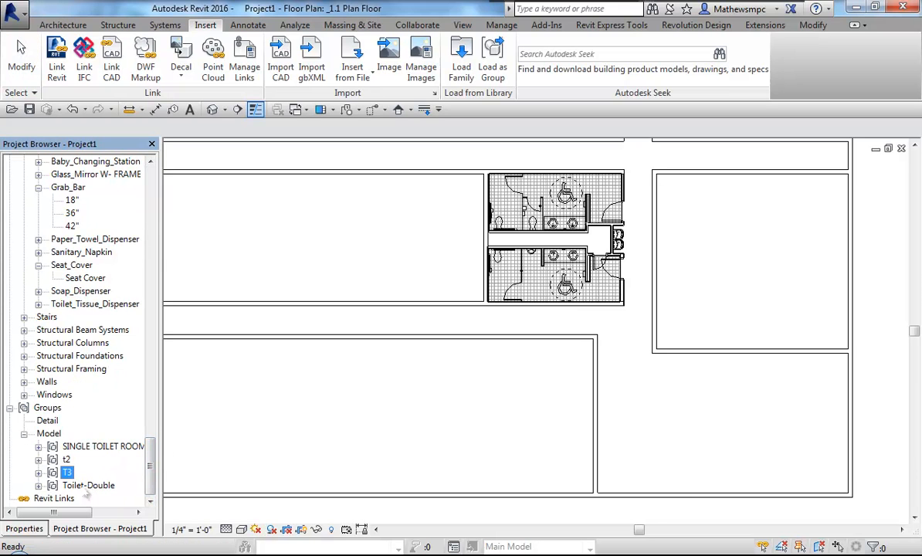
left_click(39, 485)
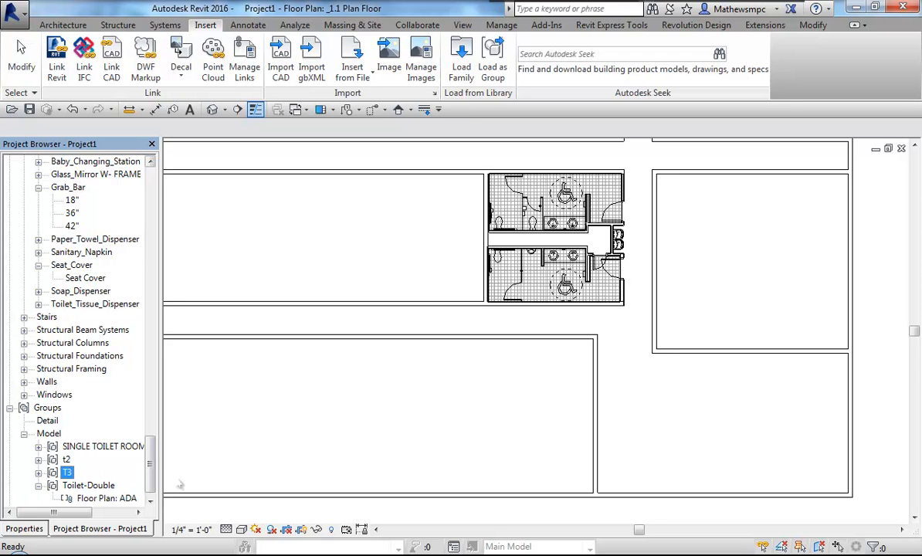
left_click(153, 499)
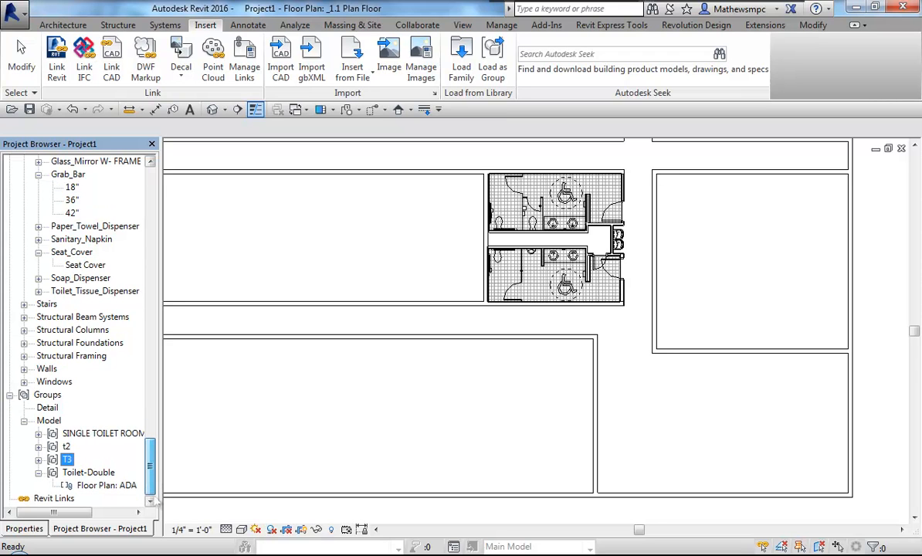
left_click(101, 474)
right_click(102, 477)
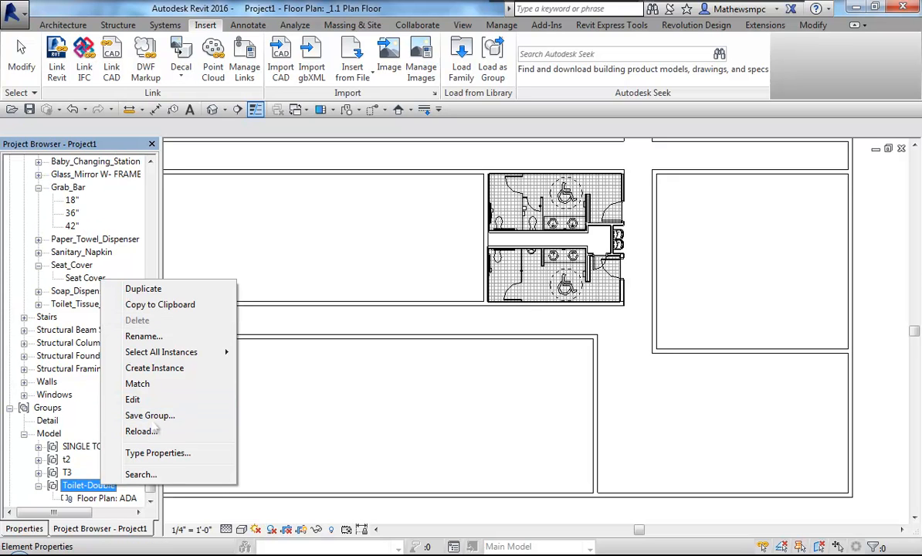
left_click(155, 418)
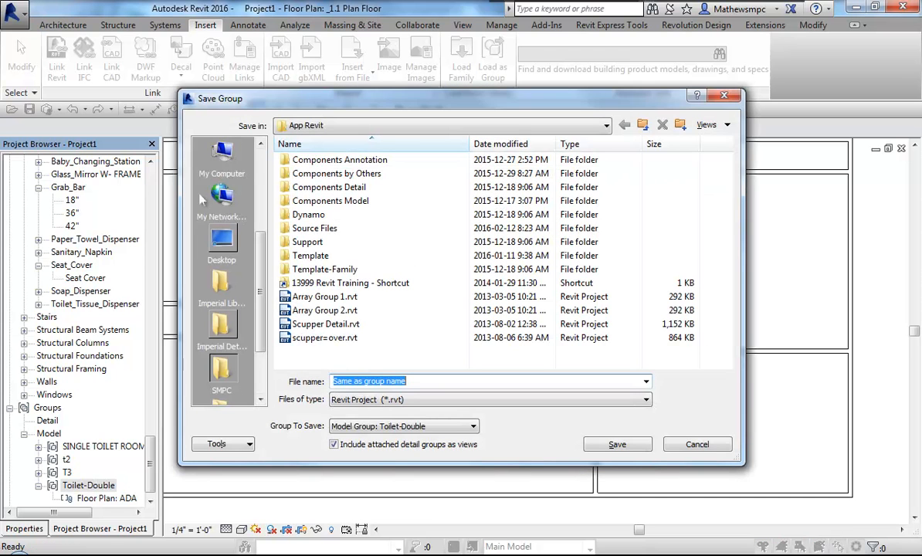
left_click(232, 249)
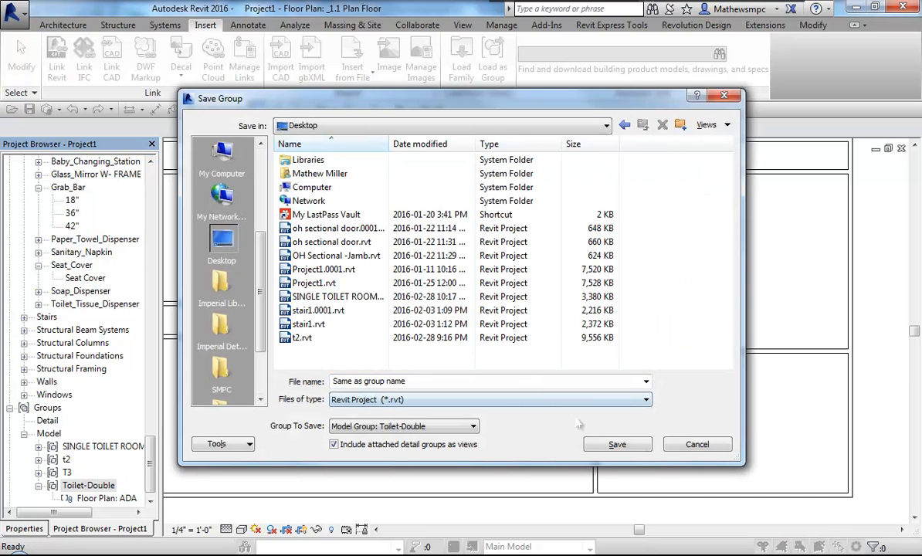
left_click(616, 445)
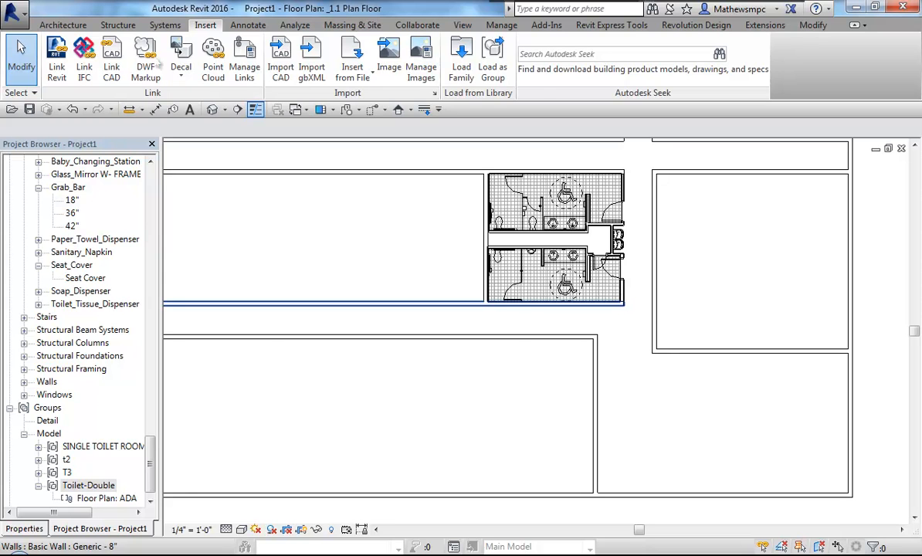
Step: Open the saved Toilet-Double.rvt project from the Desktop
left_click(13, 111)
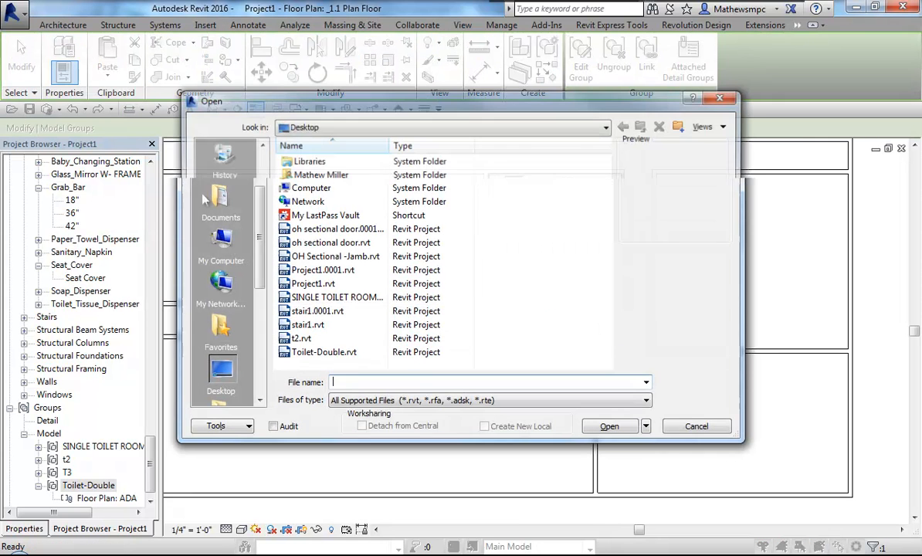
left_click(318, 352)
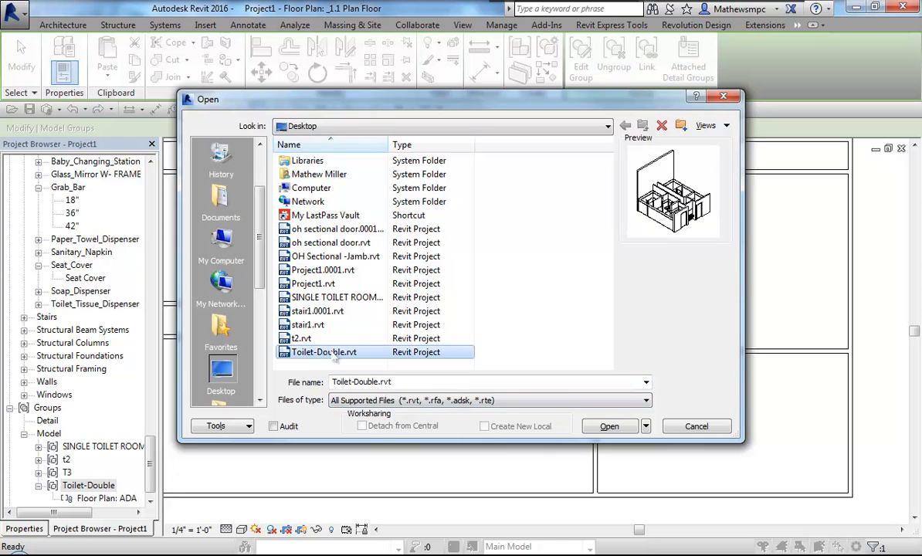
left_click(617, 432)
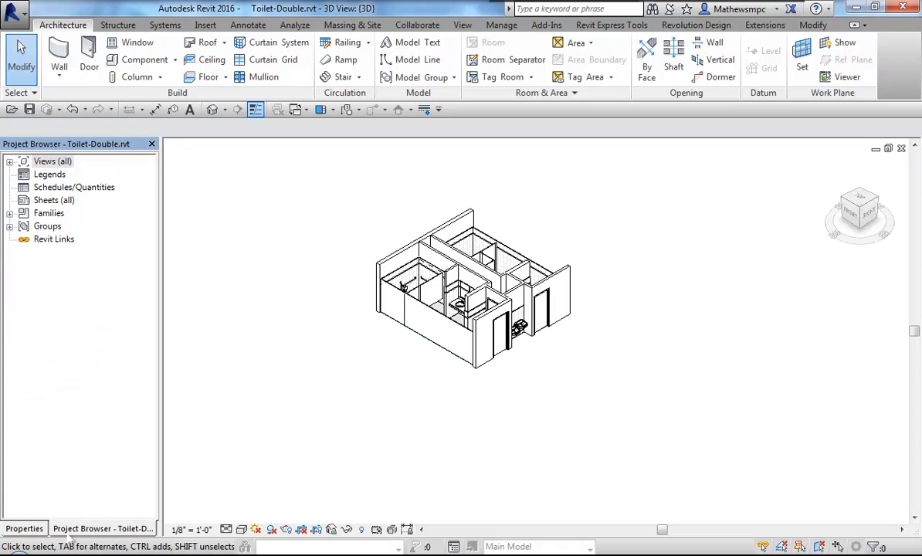
Step: Open the ADA view under Floor Plans (_Floor Plan) and bring the washroom layout into view
left_click(9, 161)
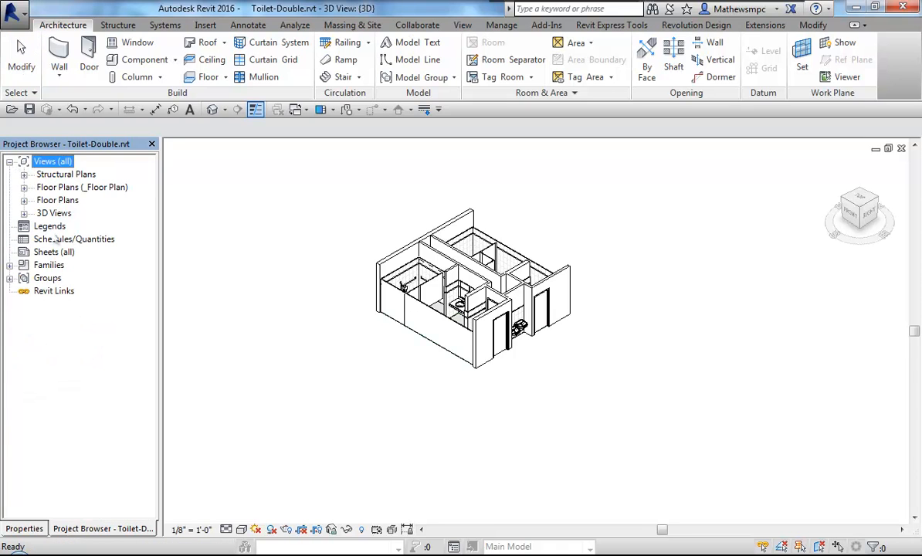
left_click(24, 199)
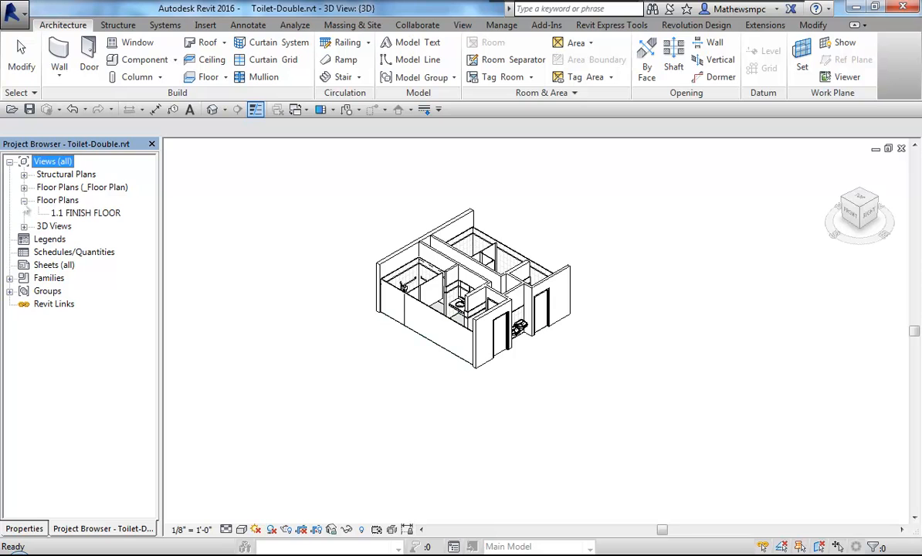
left_click(24, 187)
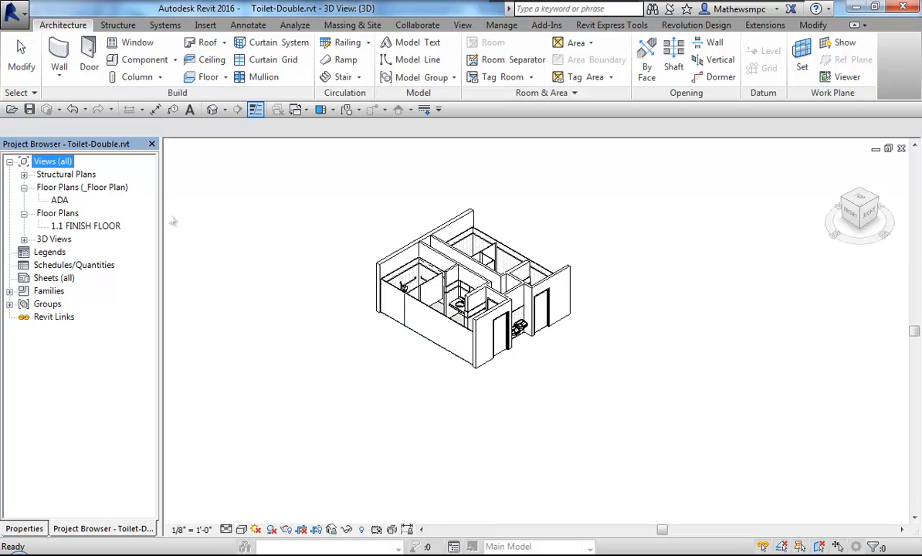
double_click(59, 200)
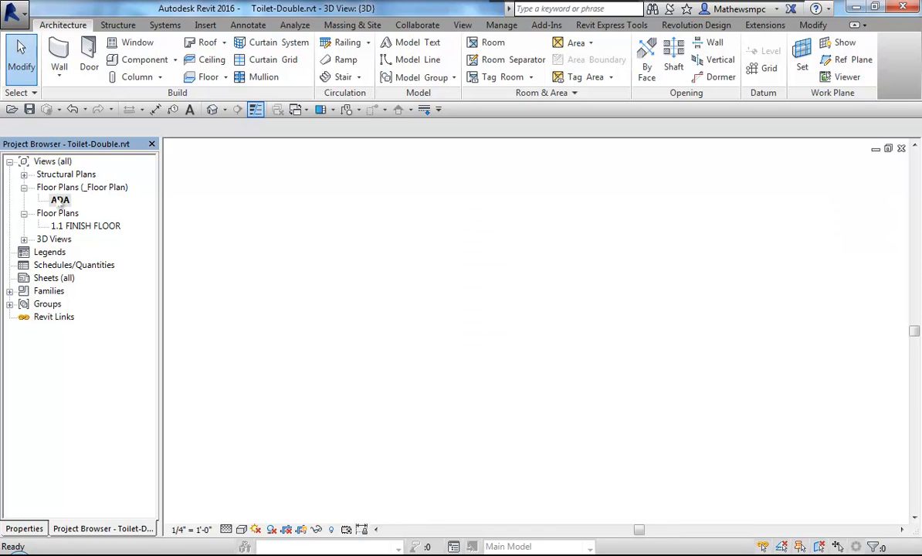
middle_click_drag(801, 304, 638, 309)
scroll(676, 266, "up", 1)
scroll(676, 266, "up", 6)
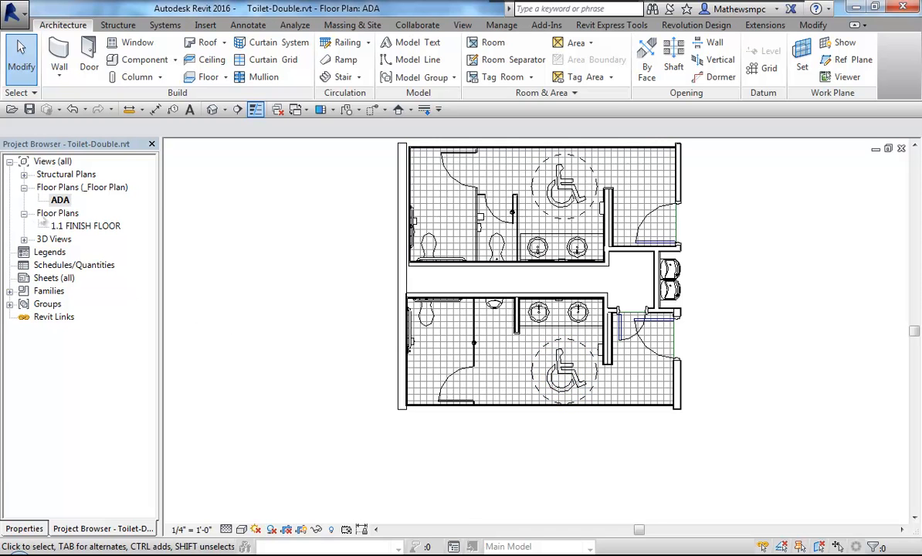
Step: Duplicate the ADA floor plan view without detailing, and duplicate the resulting copy as well
right_click(64, 200)
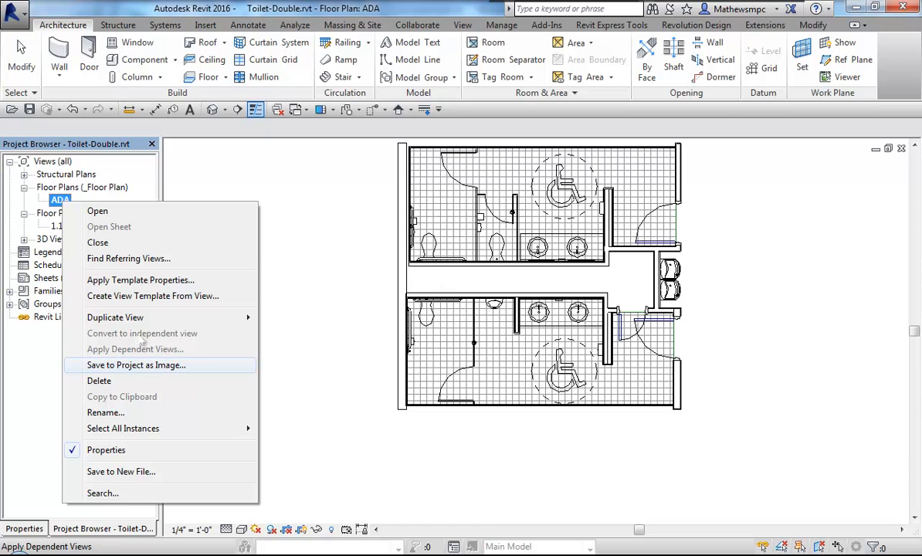
mouse_move(170, 317)
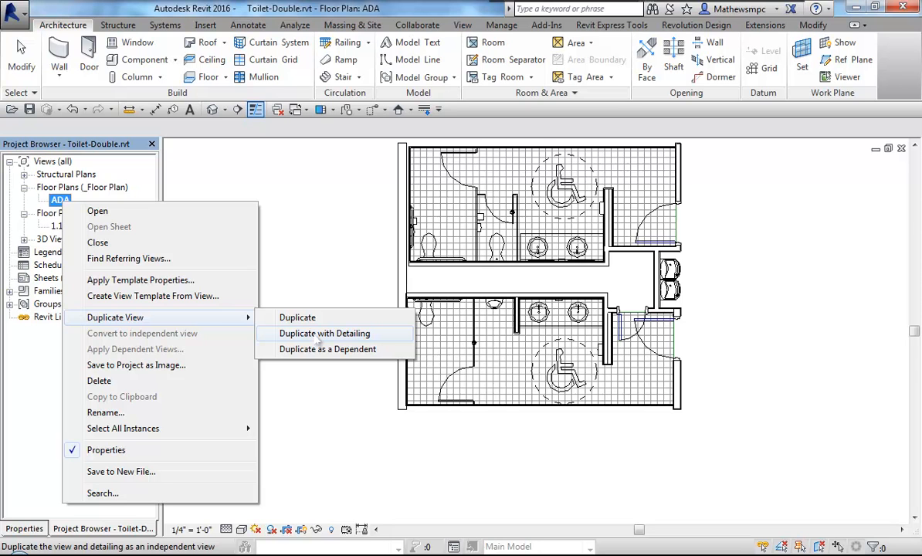
left_click(307, 319)
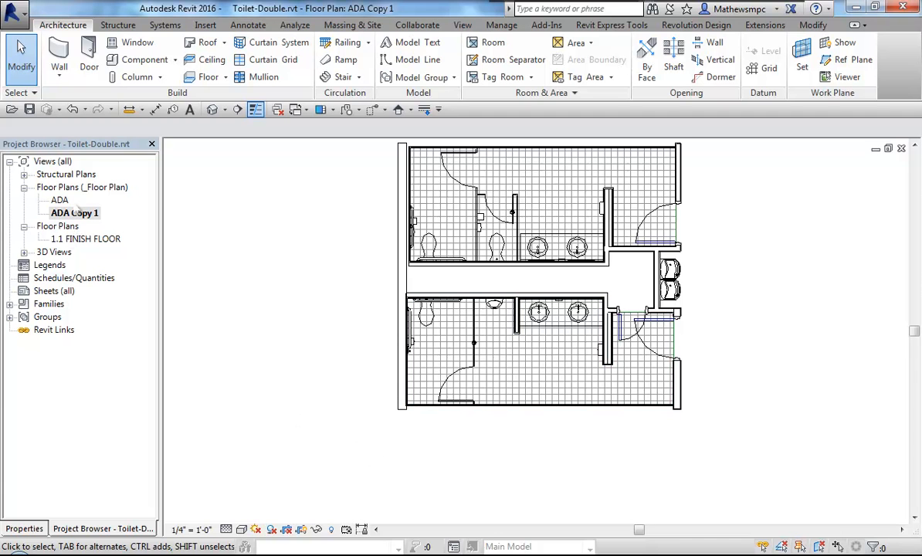
right_click(69, 216)
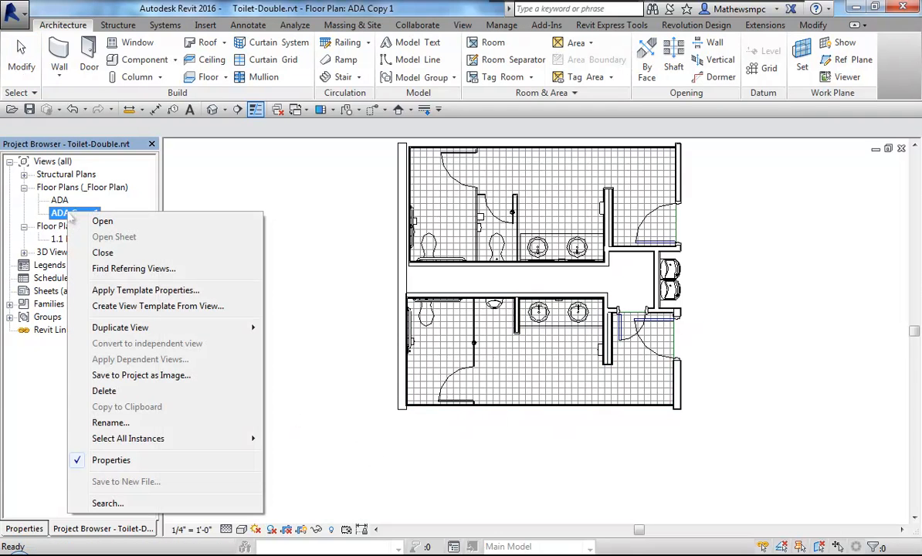
mouse_move(118, 328)
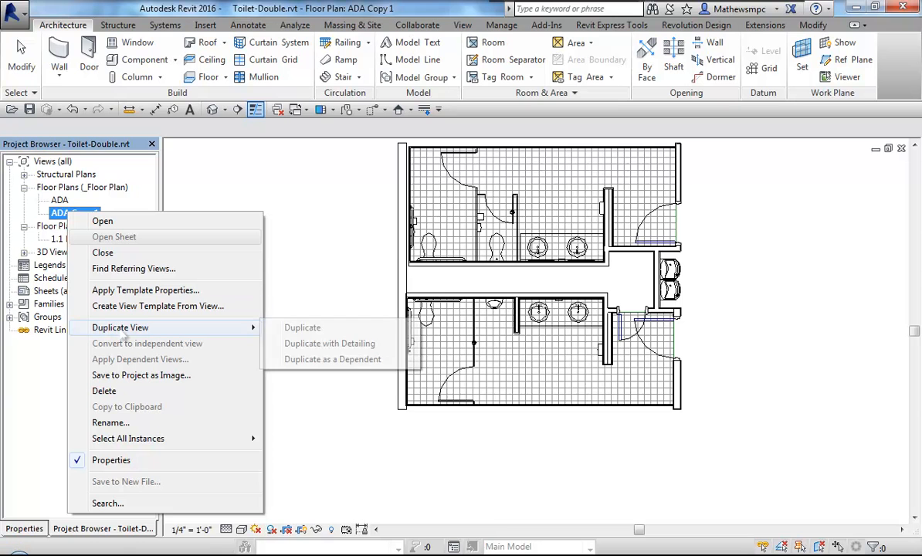
left_click(325, 342)
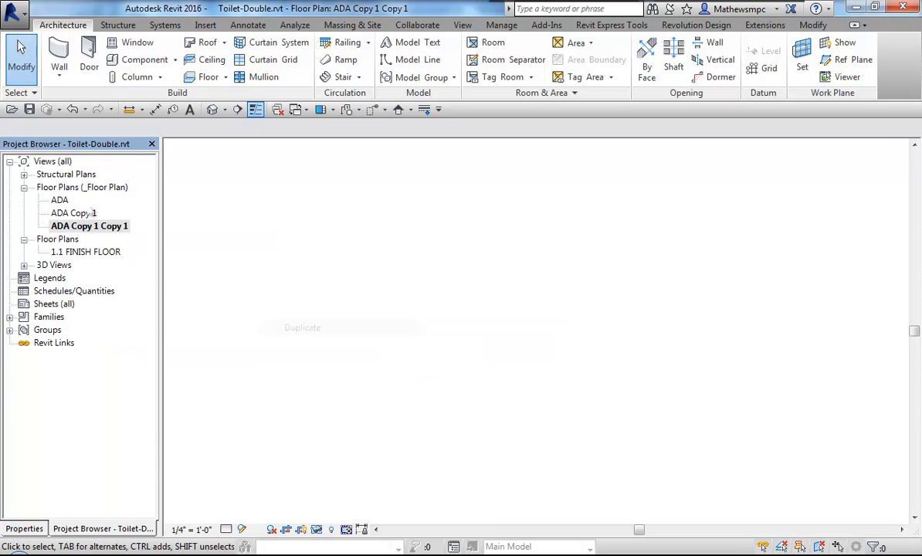
Step: Rename the ADA Copy 1 Copy 1 floor plan view to Notes
right_click(80, 229)
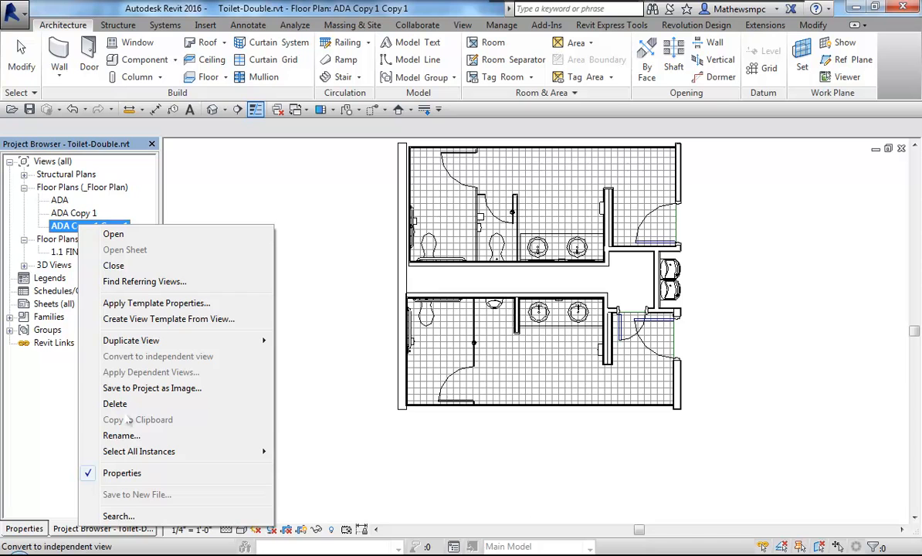
left_click(121, 435)
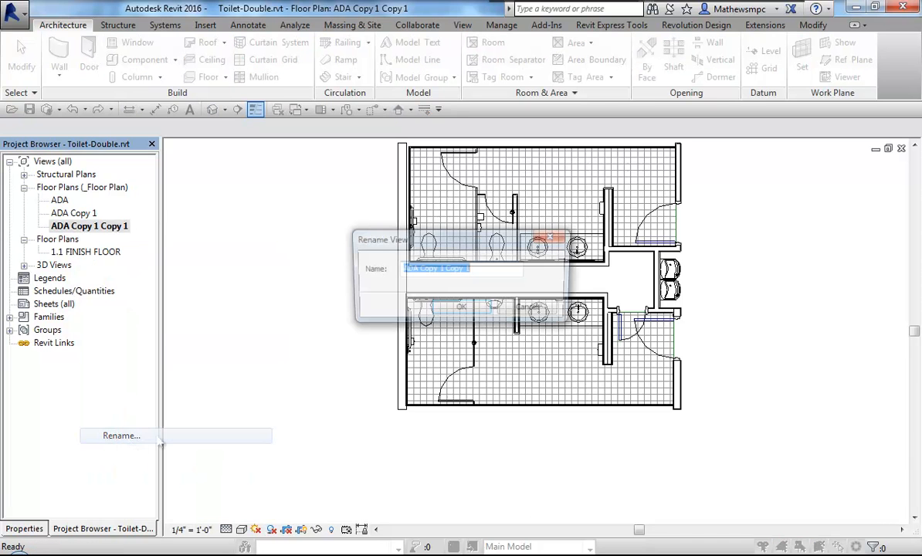
type("No")
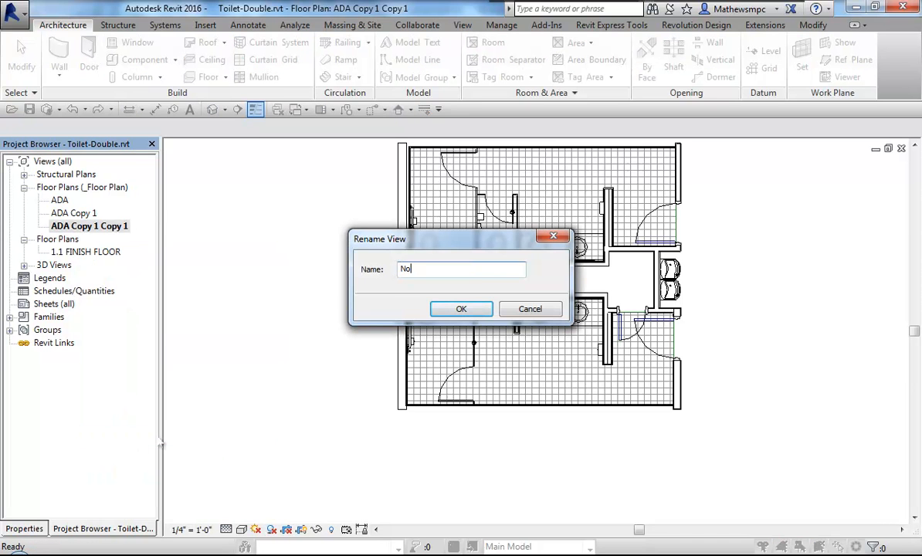
type("tes")
left_click(460, 309)
Step: Rename the ADA Copy 1 floor plan view to Dimensions
right_click(71, 215)
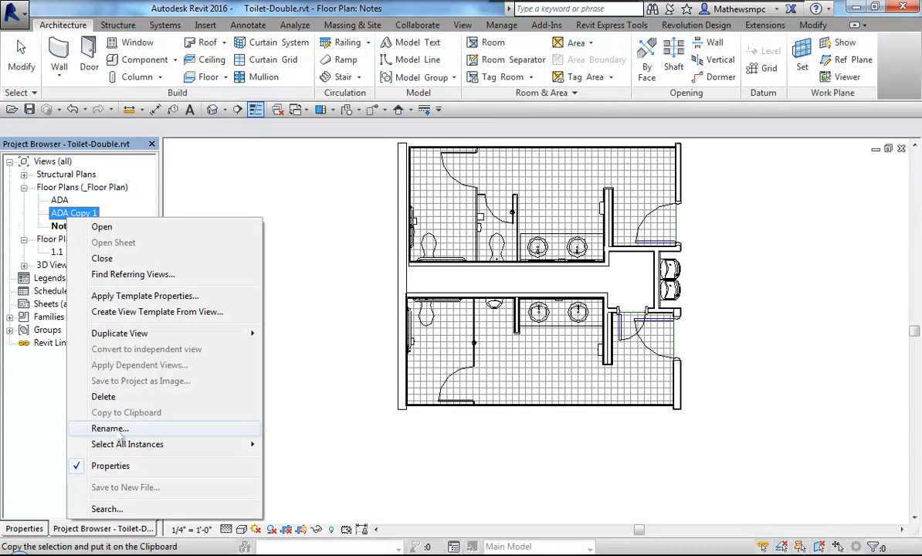
left_click(110, 429)
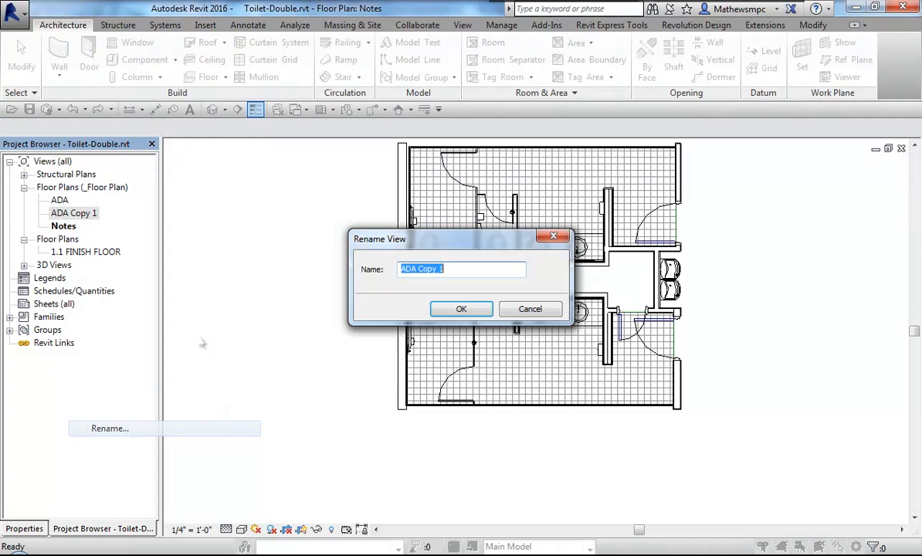
type("Dimensiopn")
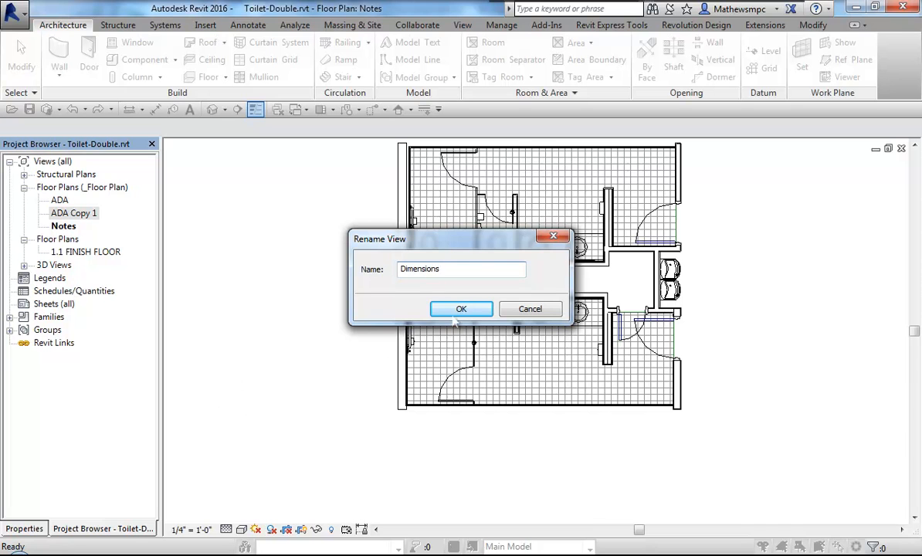
left_click(432, 309)
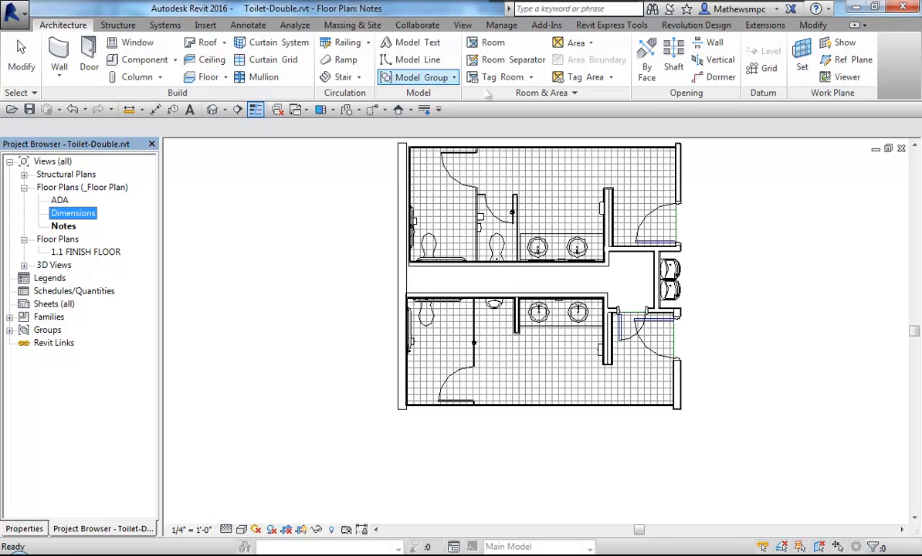
Step: Start tagging element keynotes in the Notes view, loading NCS Reference Tag.rfa from Components Annotation > Tags > NCS as the keynote tag family
left_click(358, 110)
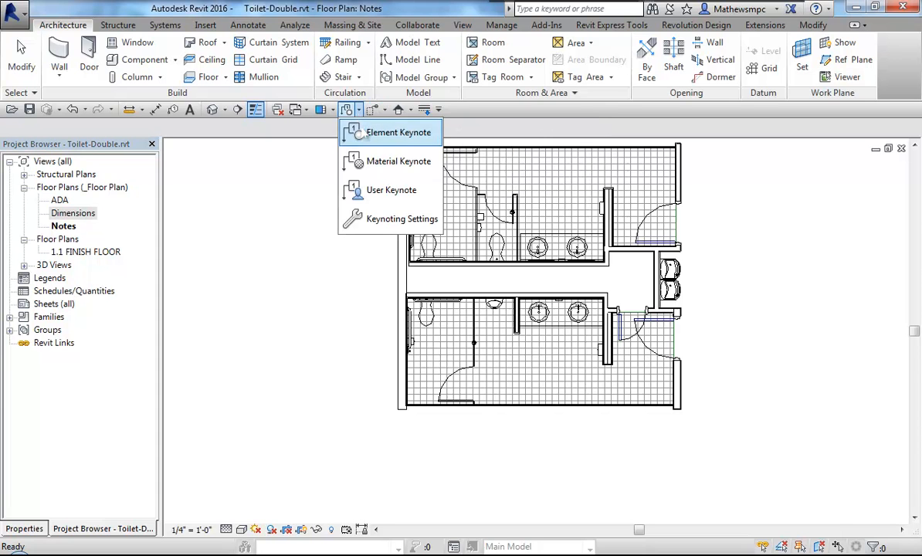
left_click(390, 132)
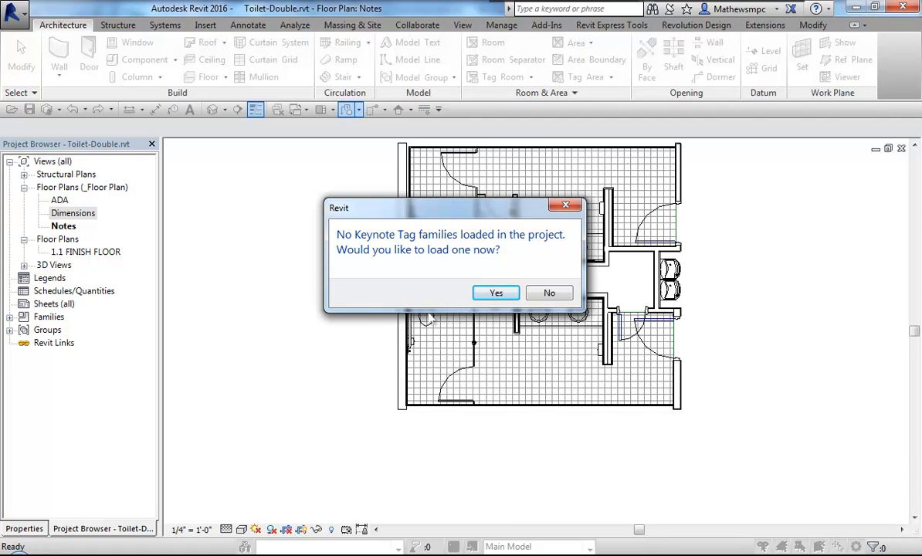
left_click(496, 294)
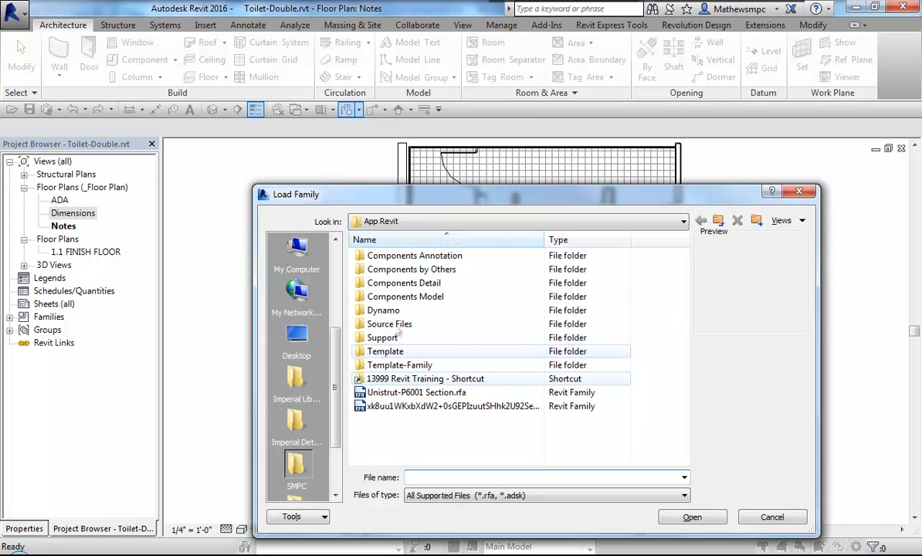
double_click(433, 261)
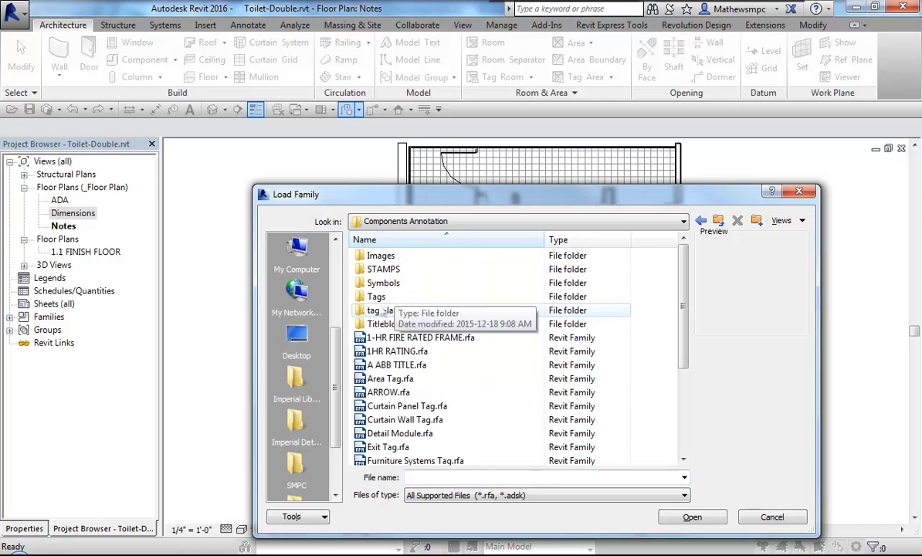
double_click(376, 297)
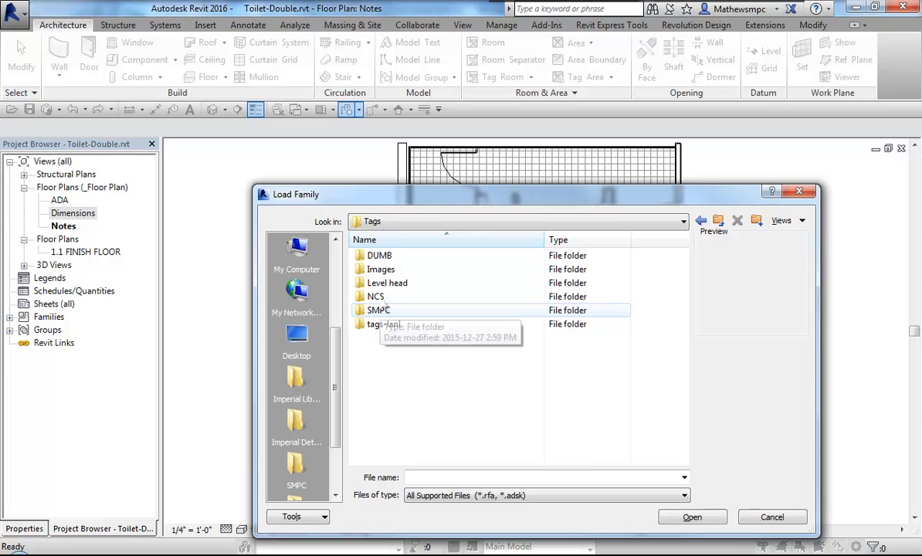
double_click(376, 296)
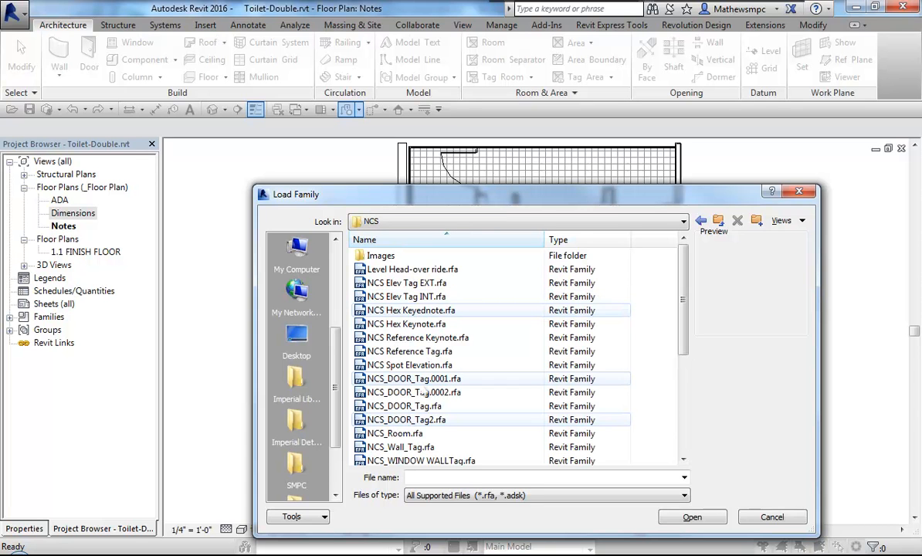
left_click(429, 351)
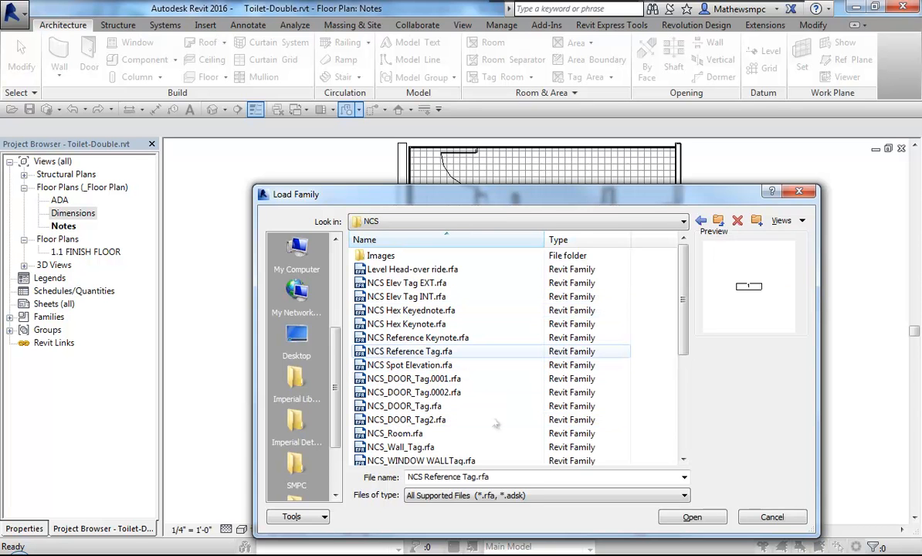
left_click(691, 517)
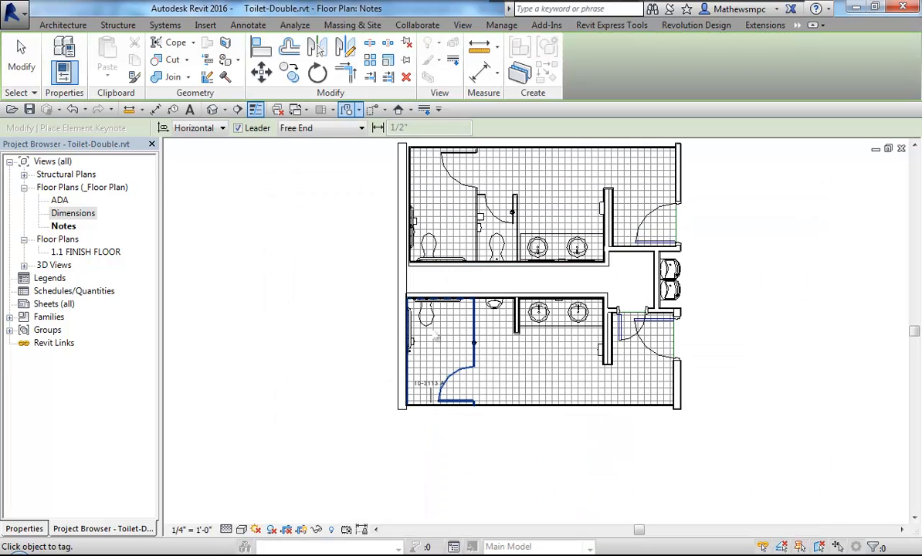
Step: Place an element keynote with a leader on the side-wall grab bar of the lower restroom's accessible stall, outside the exterior wall
scroll(409, 334, "up", 2)
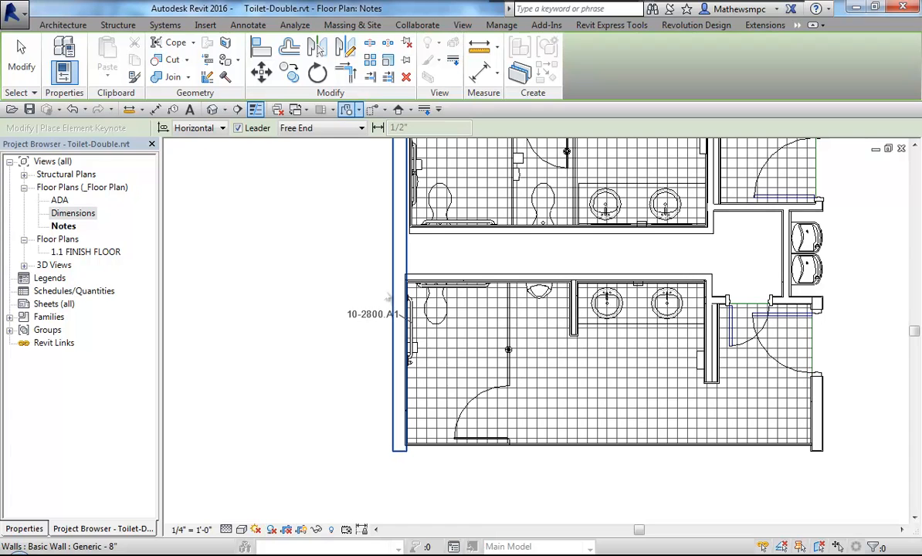
left_click(396, 313)
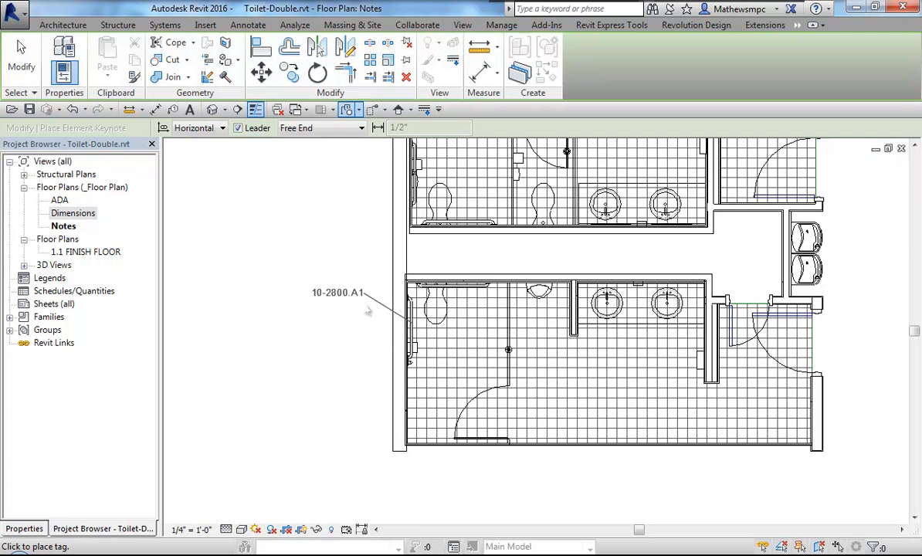
left_click(318, 306)
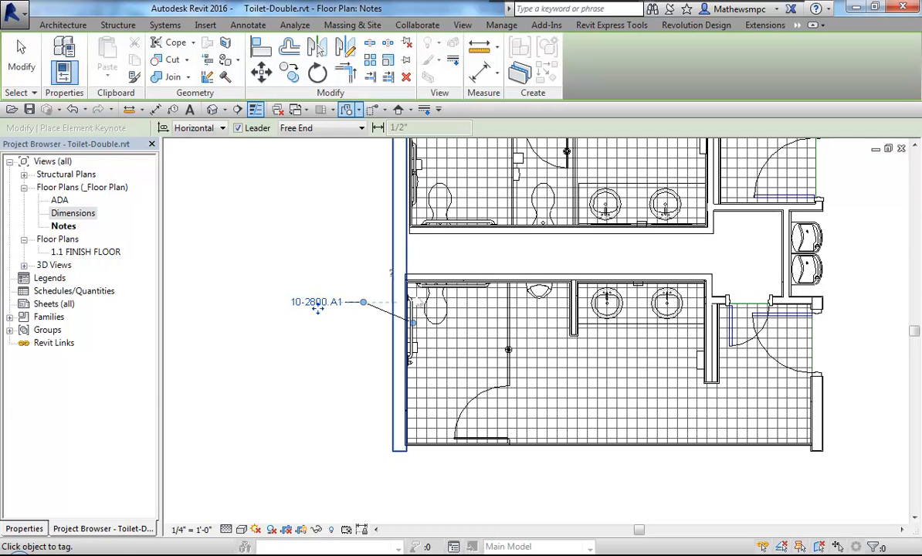
Step: Place an element keynote on the grab bar behind the lower restroom's accessible toilet, above the side-wall grab bar's keynote, and finish tagging
left_click(437, 296)
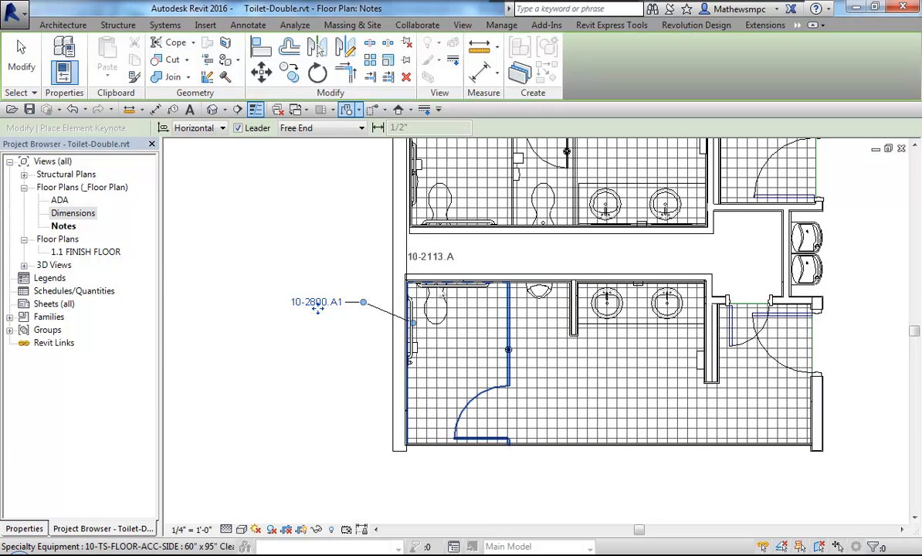
key("Tab")
key("Tab")
key("Tab")
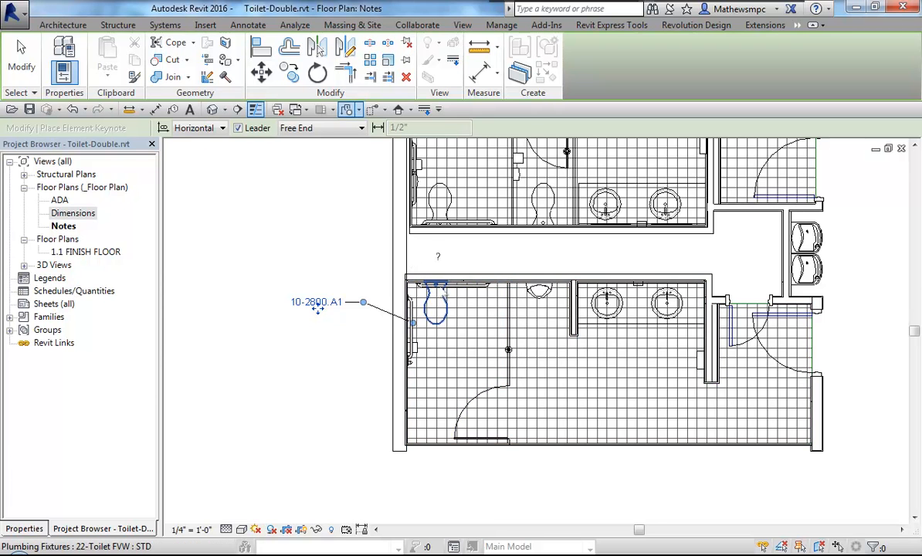
key("Tab")
left_click(445, 285)
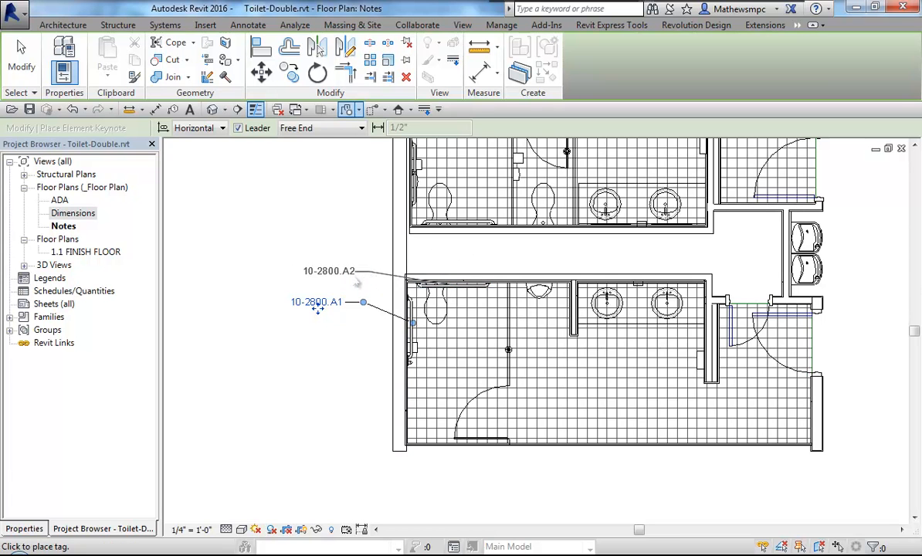
left_click(345, 282)
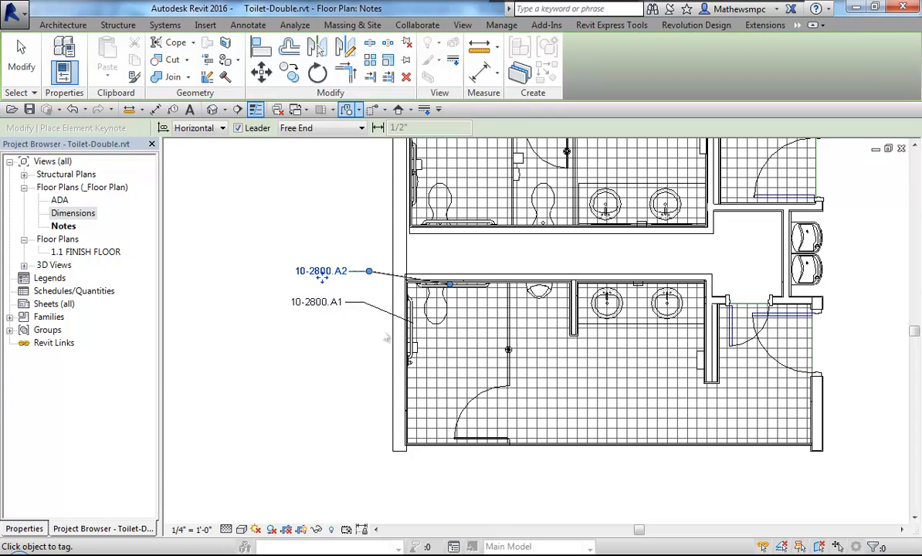
key("Escape")
key("Escape")
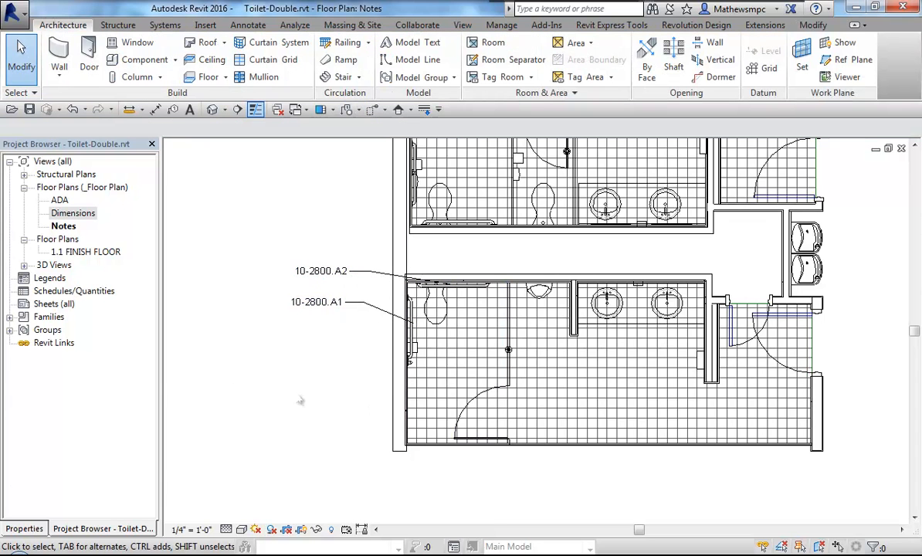
Step: In the Dimensions floor plan view, add an aligned dimension across the width of the lower restroom's accessible stall
double_click(87, 216)
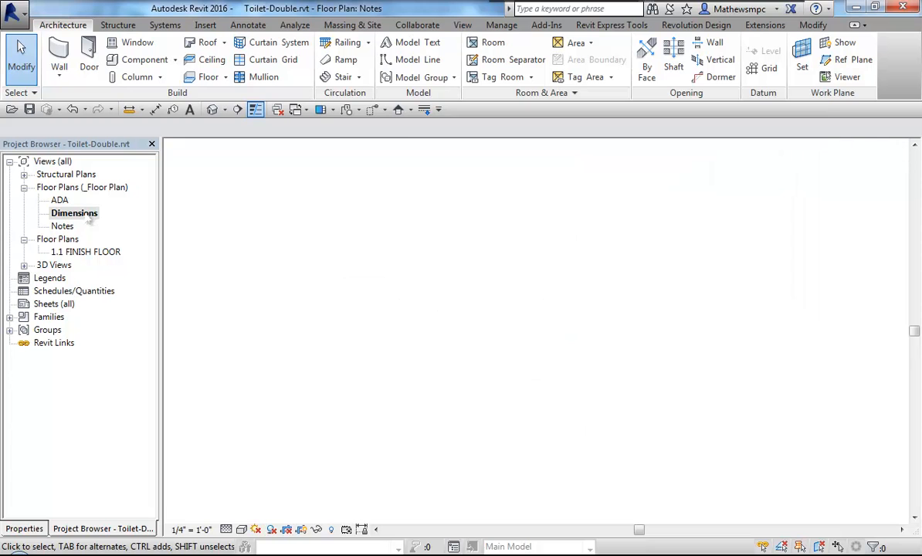
scroll(447, 318, "up", 4)
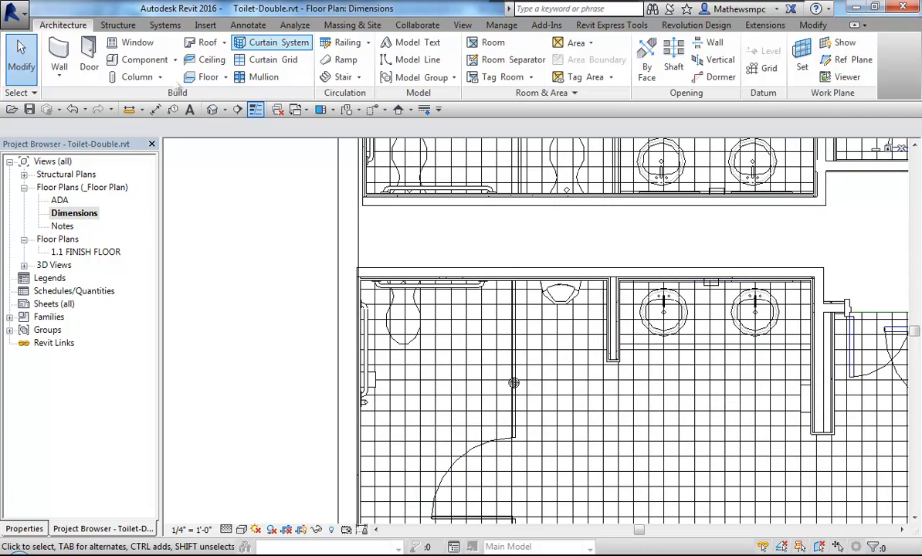
key("d")
key("i")
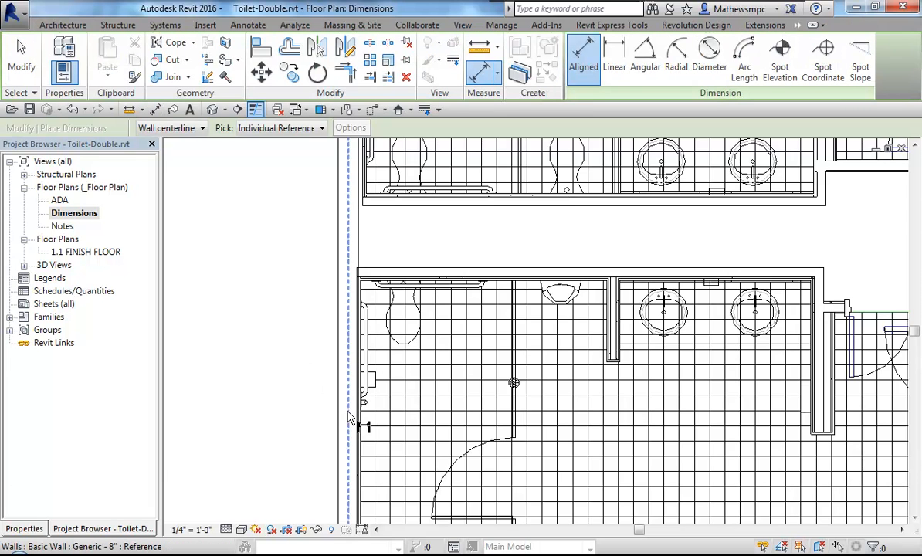
scroll(513, 431, "up", 2)
left_click(514, 425)
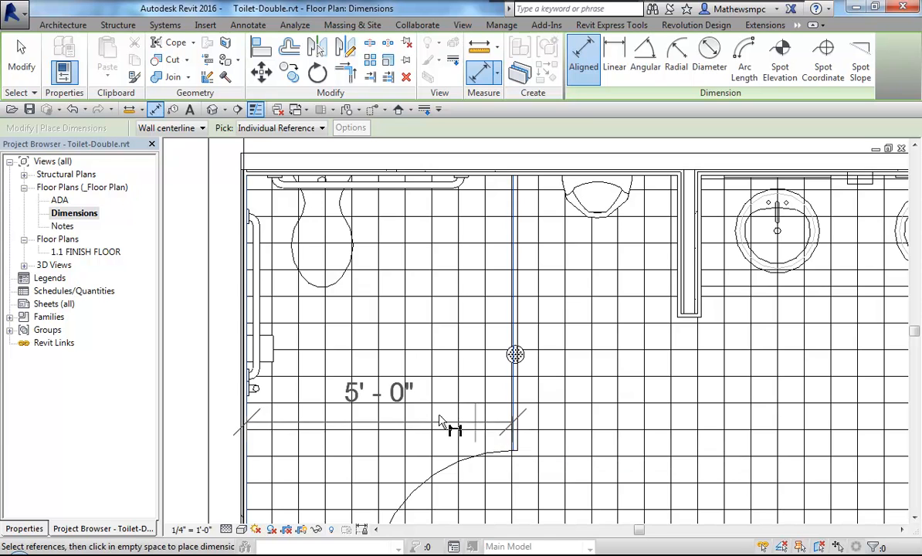
left_click(417, 423)
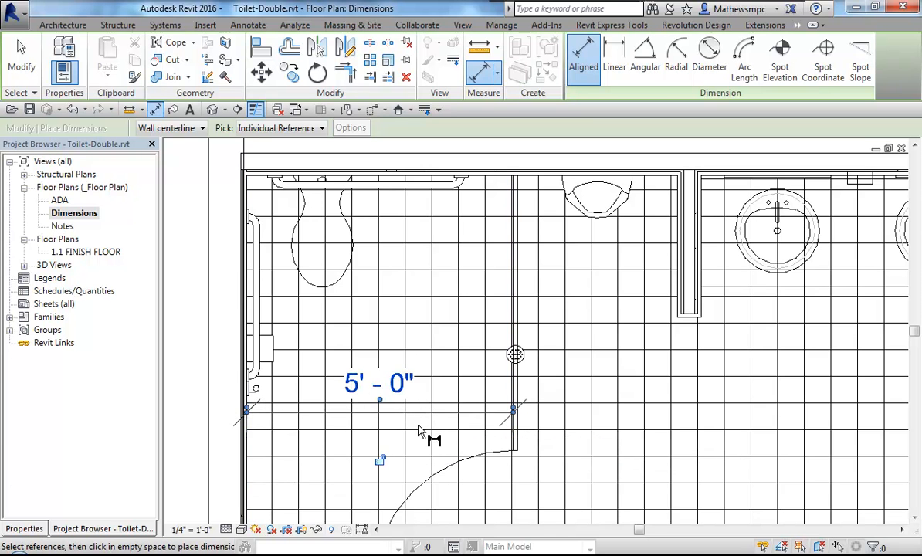
Step: Add an aligned dimension between the two chase walls separating the restrooms, placed outside the exterior wall
scroll(419, 432, "down", 1)
scroll(417, 431, "down", 3)
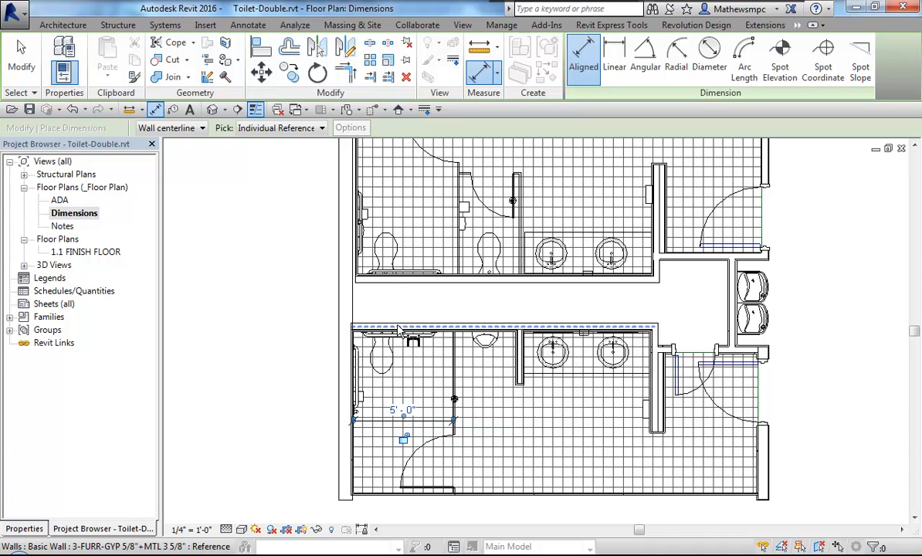
left_click(398, 330)
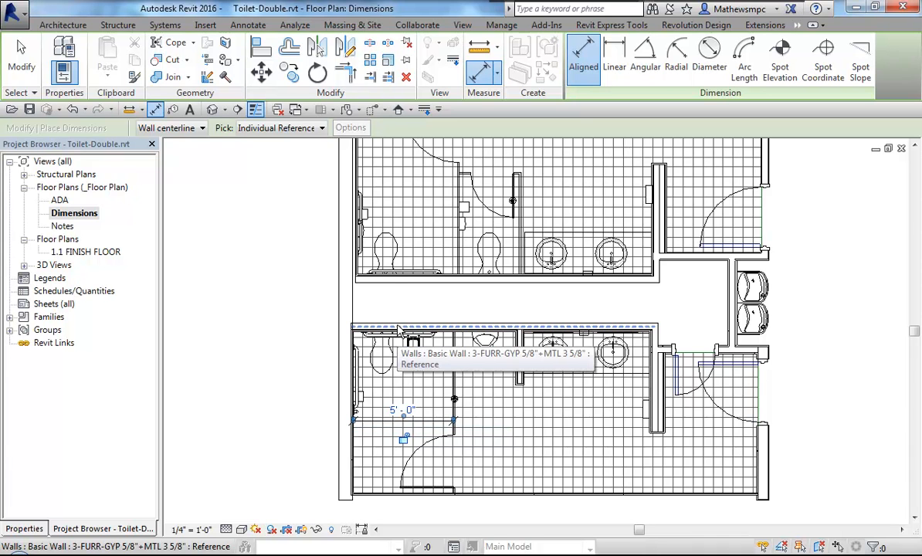
left_click(395, 279)
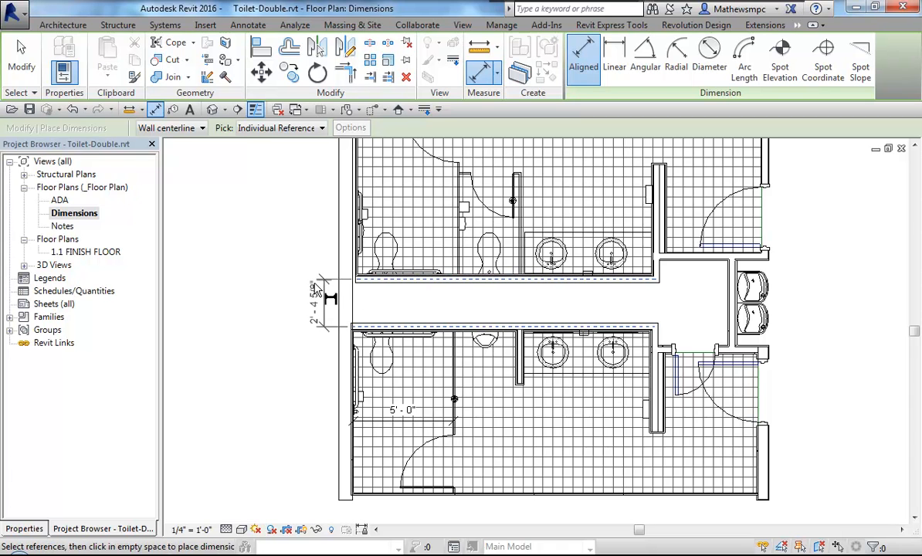
left_click(314, 283)
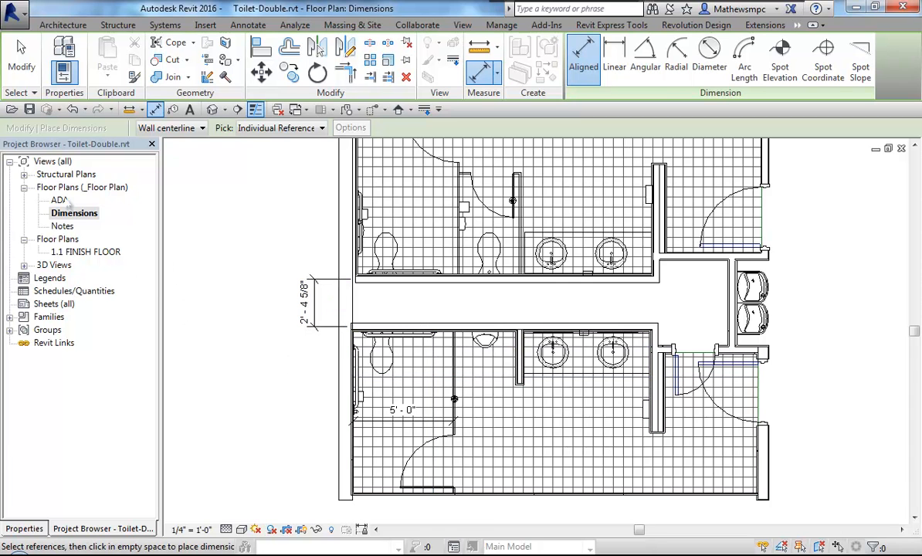
Step: Close the Dimensions, Notes, ADA and 3D views of Toilet-Double.rvt, saving the file's changes
scroll(768, 267, "down", 2)
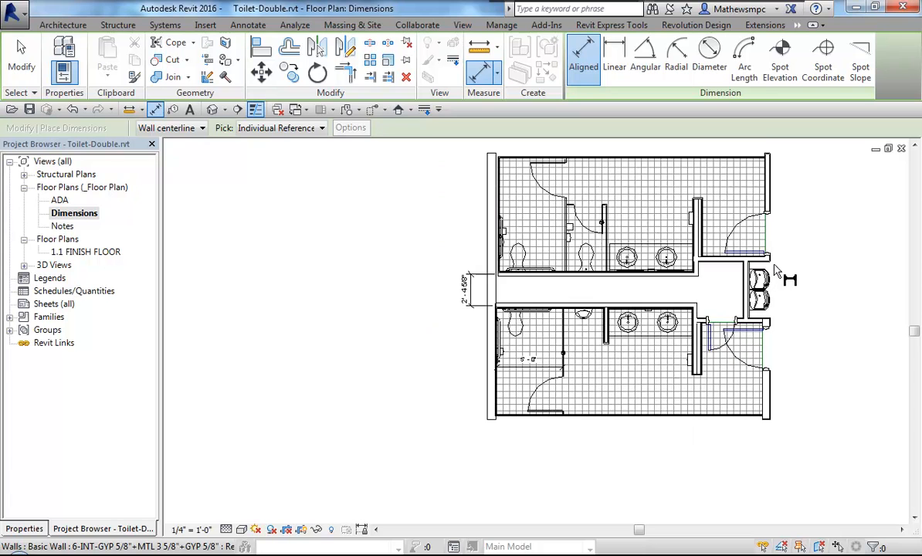
middle_click_drag(709, 278, 640, 284)
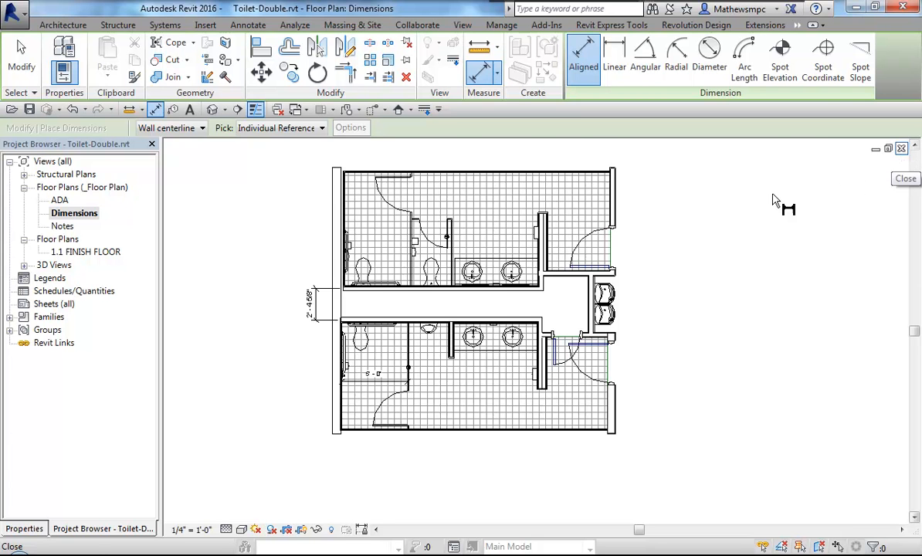
left_click(900, 149)
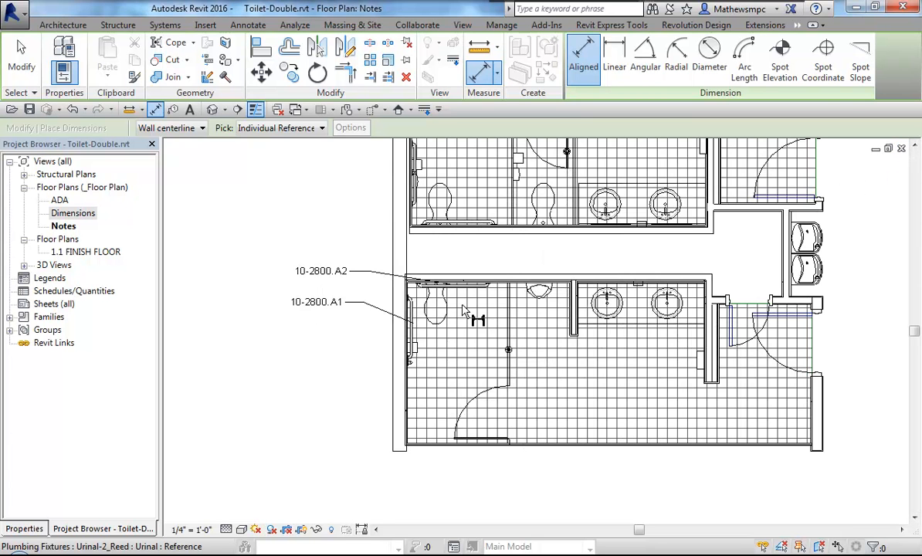
left_click(900, 149)
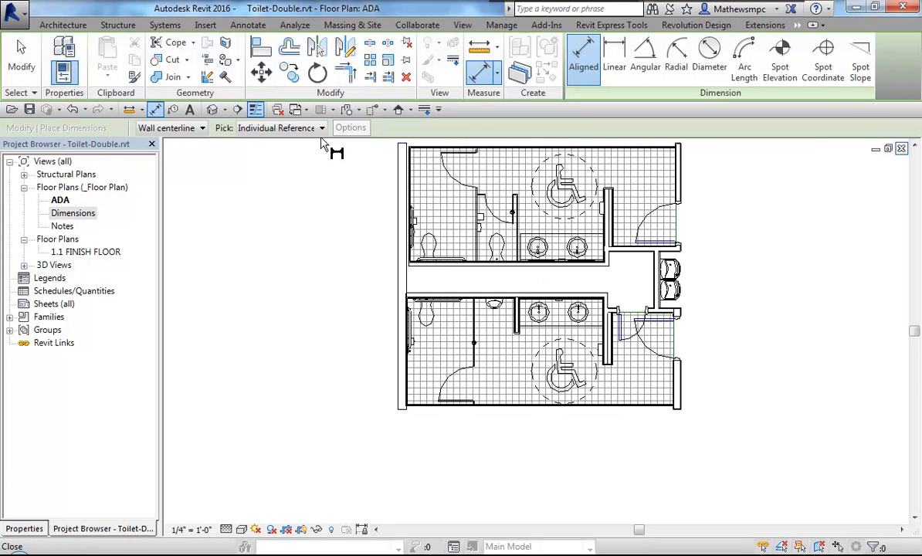
left_click(22, 57)
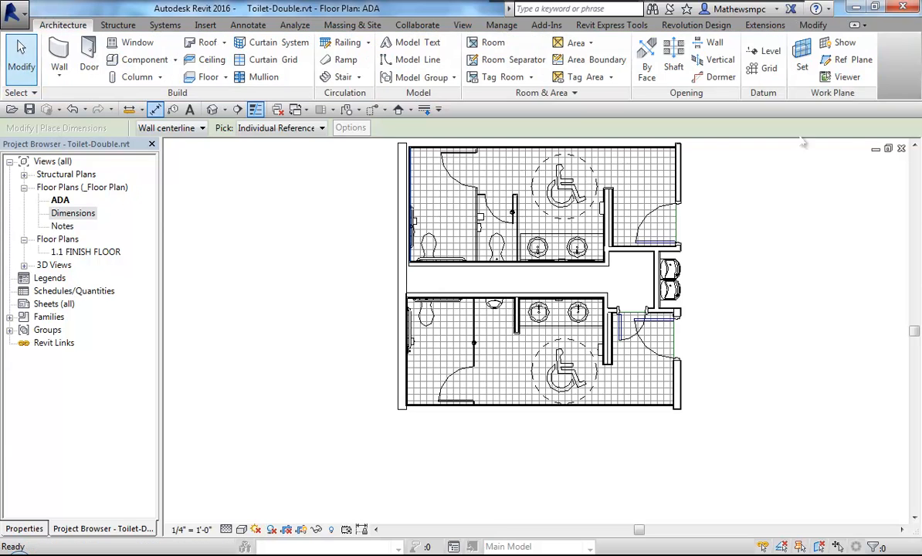
left_click(900, 148)
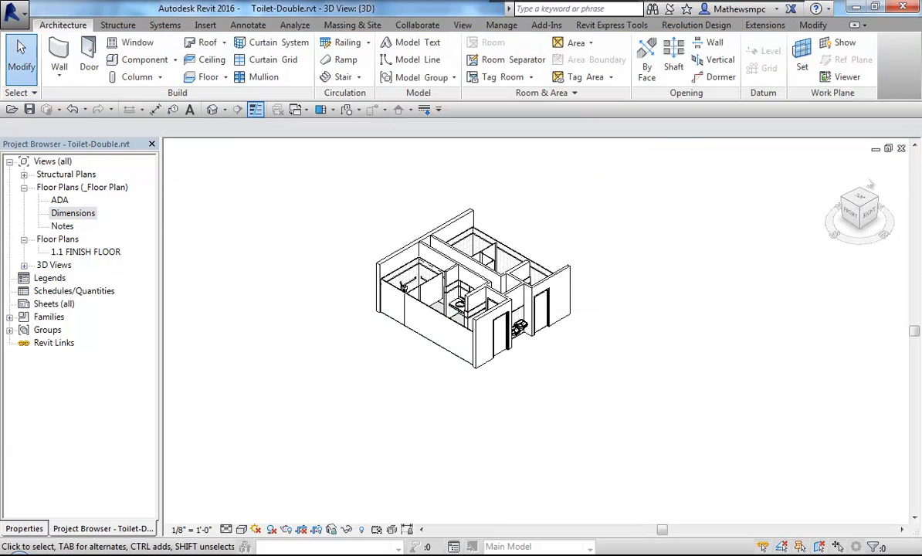
left_click(901, 149)
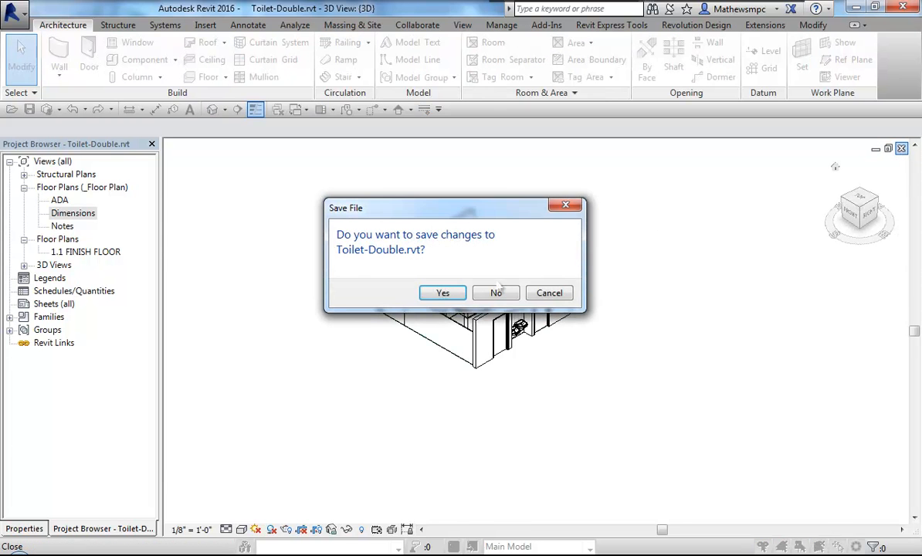
left_click(447, 293)
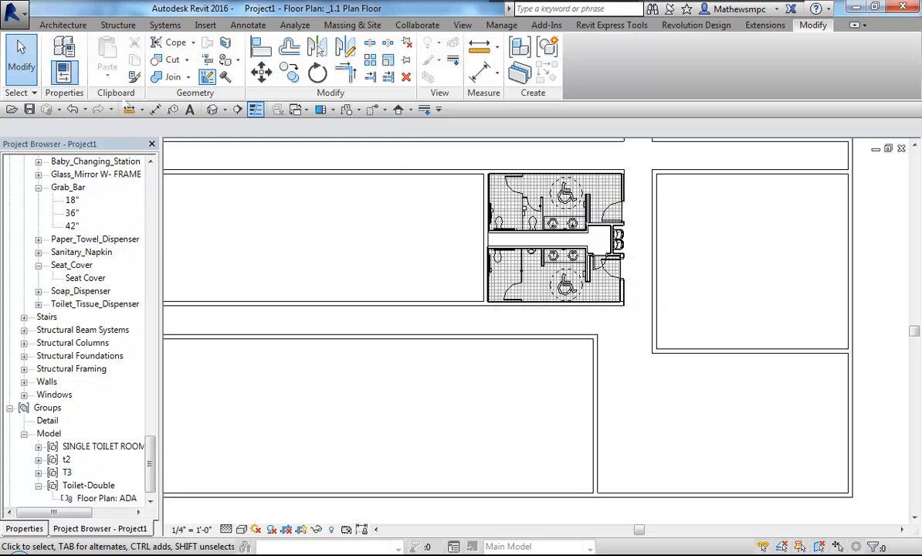
Step: Load Toilet-Double.rvt from the Desktop into Project1 as a group, with attached details included
left_click(206, 25)
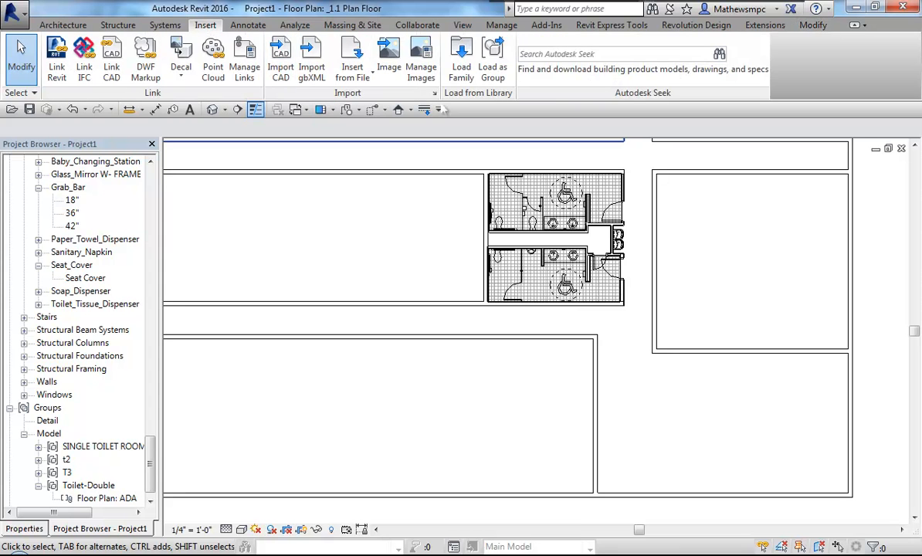
left_click(494, 76)
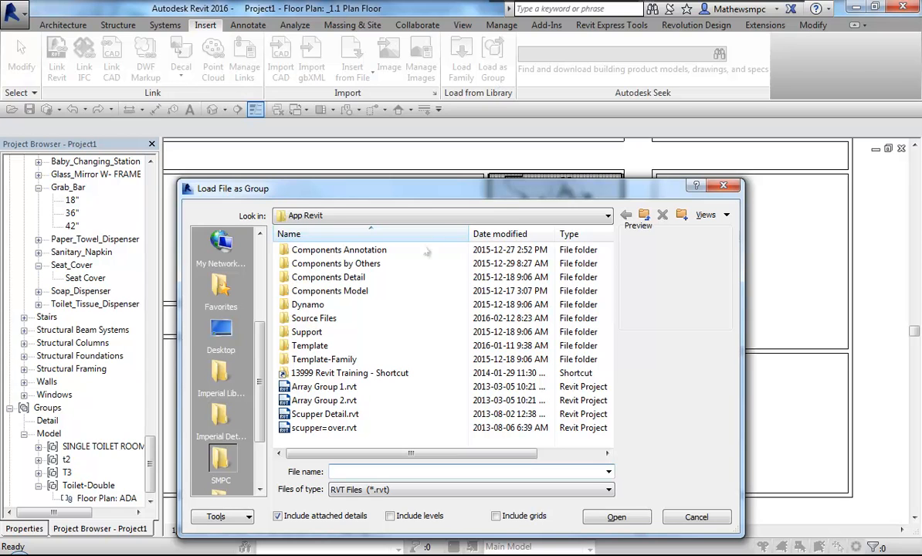
left_click(221, 334)
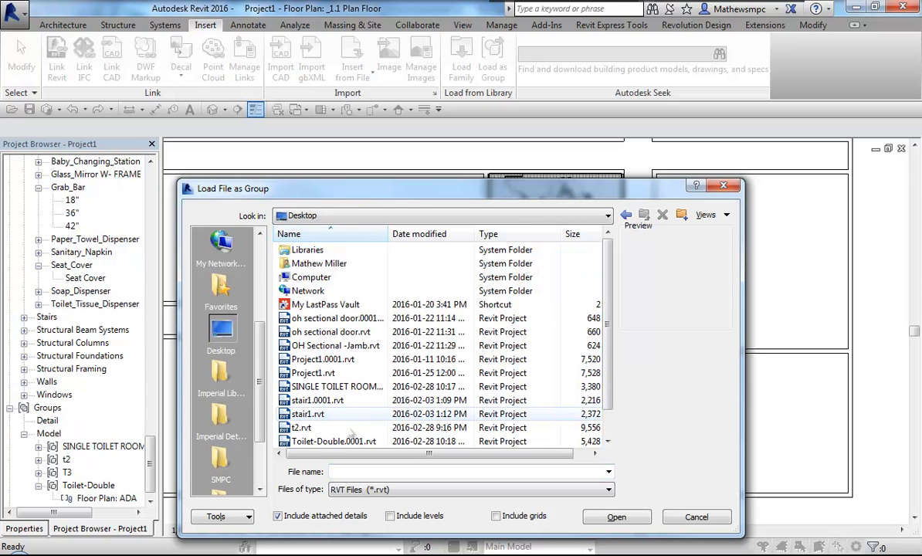
left_click(340, 441)
scroll(398, 442, "down", 1)
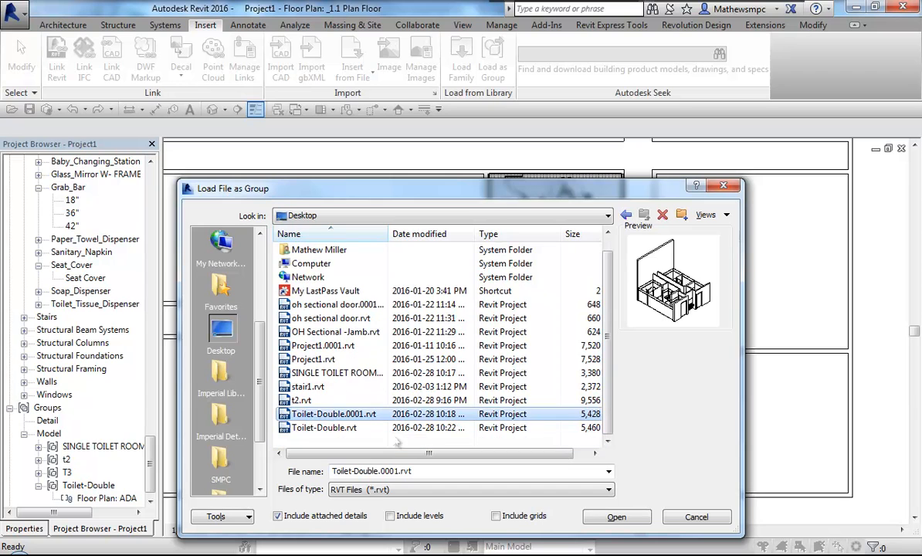
left_click(423, 432)
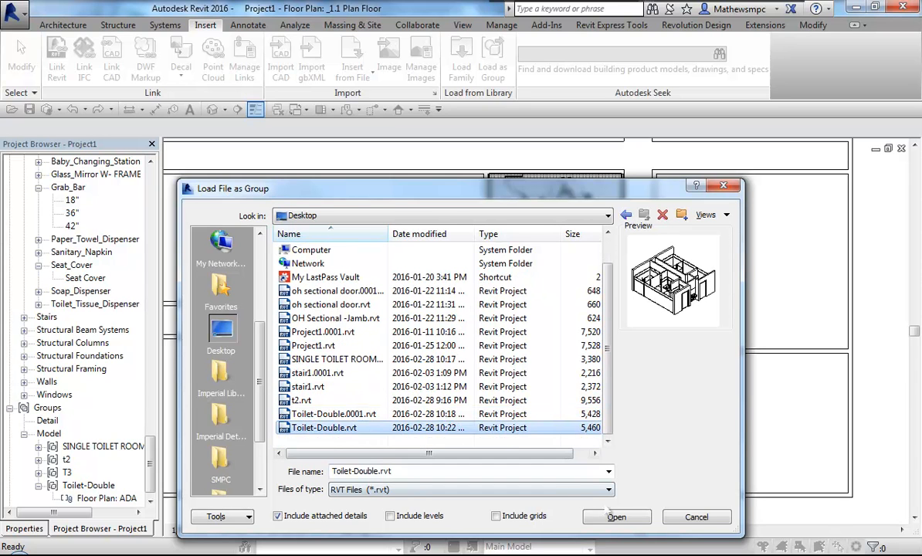
left_click(628, 522)
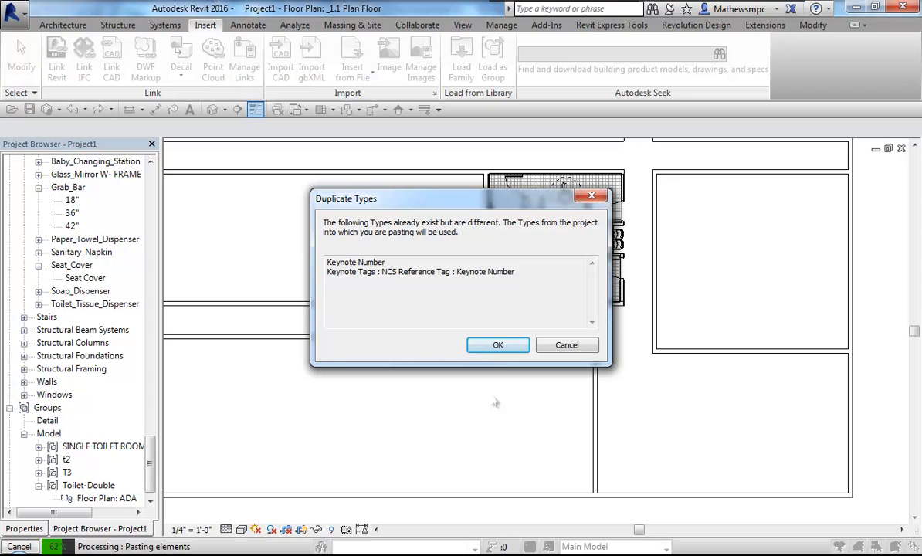
Step: Accept the duplicate types, replace the existing Toilet-Double group with the loaded one, and dismiss the join warnings
left_click(509, 348)
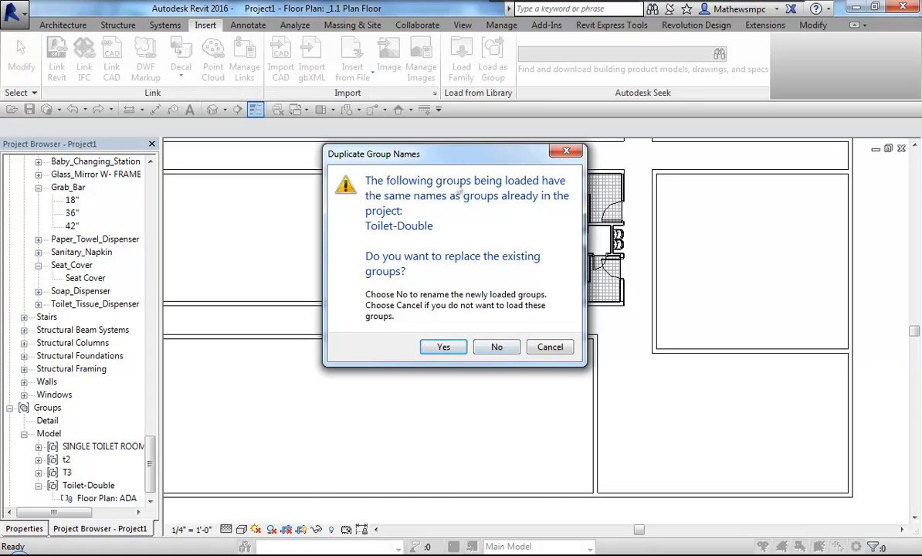
left_click(444, 348)
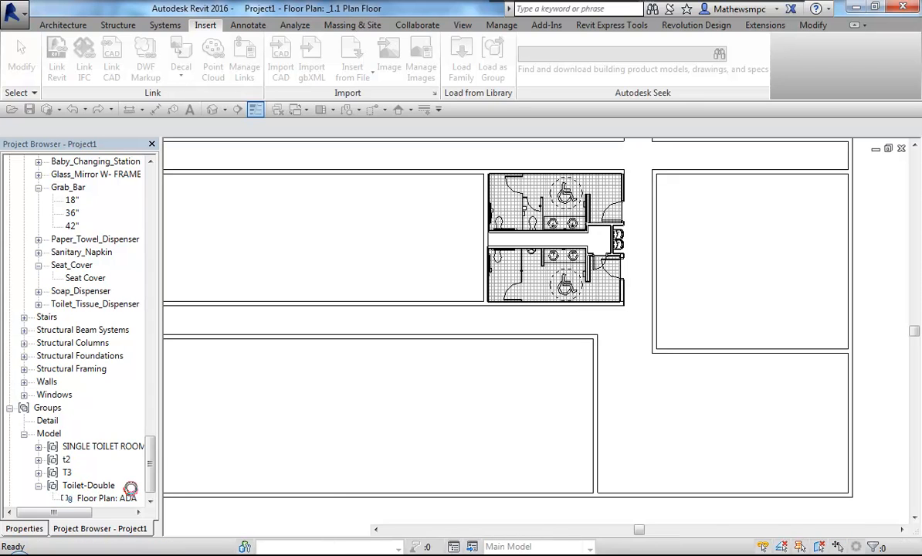
left_click(152, 502)
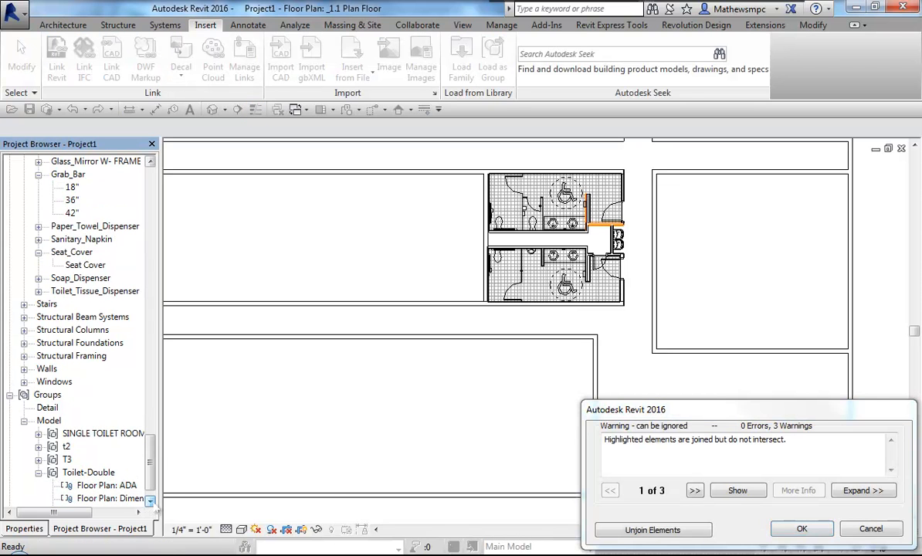
left_click(801, 528)
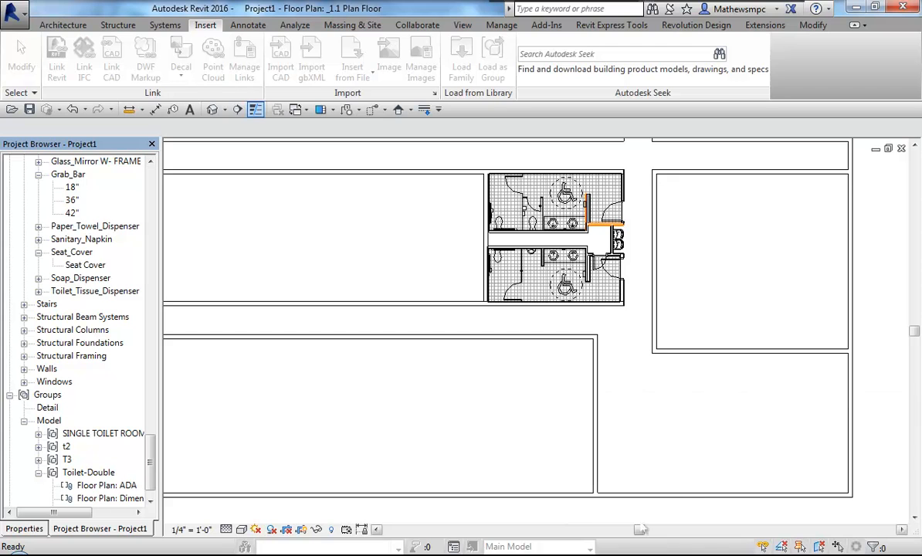
left_click_drag(148, 470, 151, 489)
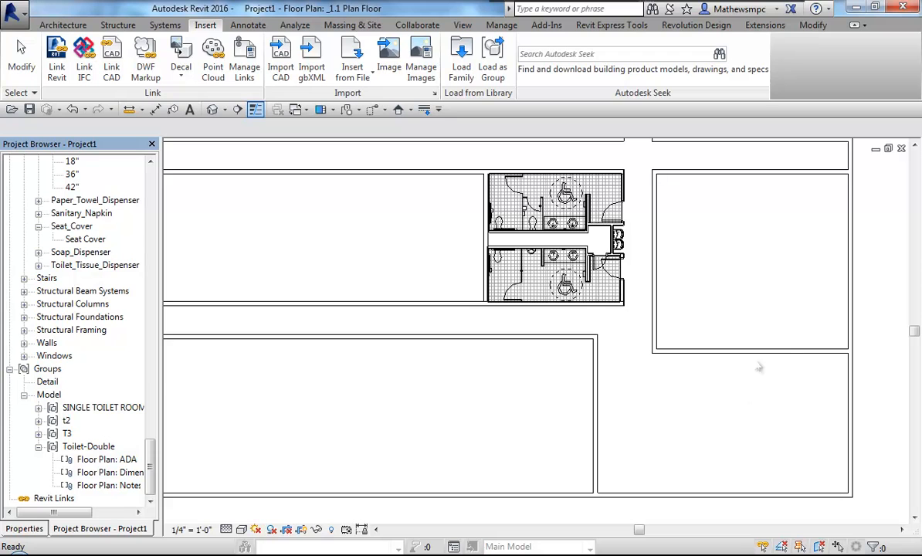
Step: Place the Floor Plan: Notes attached detail group on the Toilet-Double group in the plan, then review the placement options without further changes
left_click(544, 238)
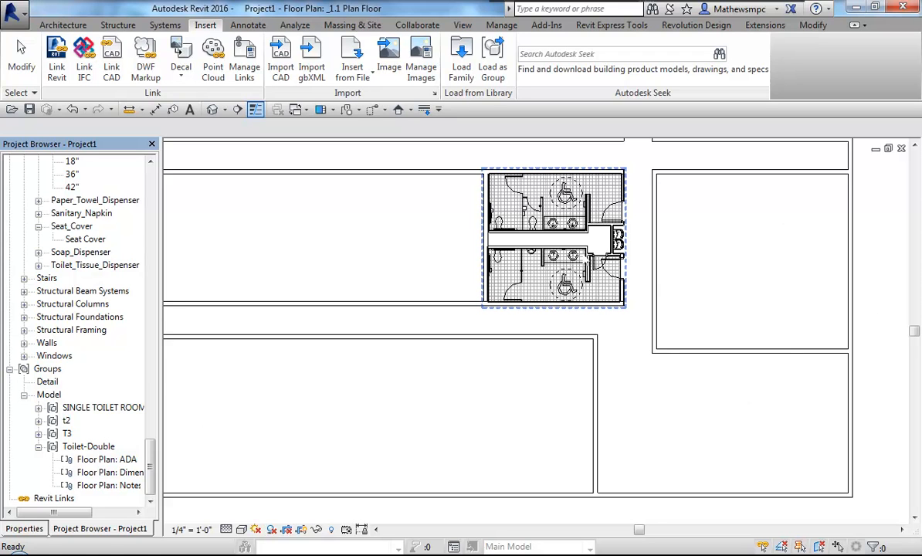
left_click(320, 241)
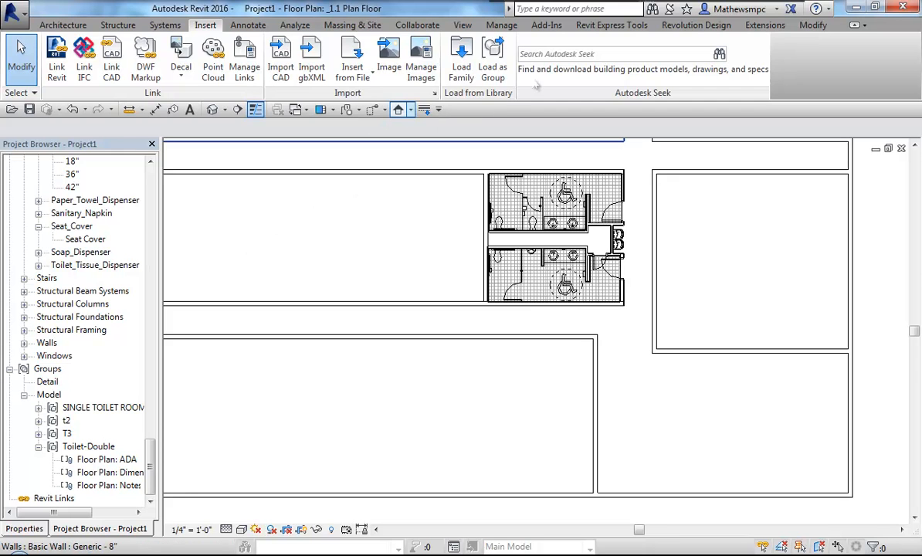
left_click(812, 25)
left_click(532, 249)
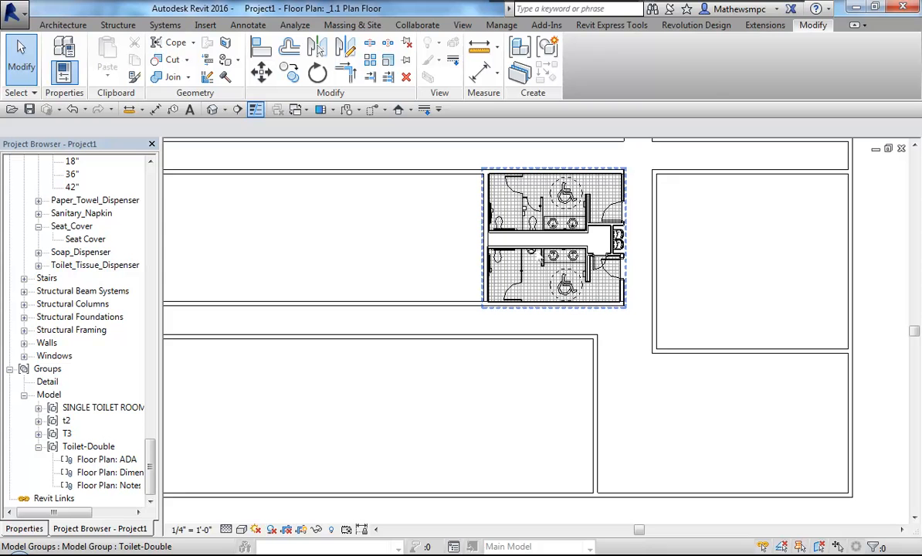
left_click(699, 77)
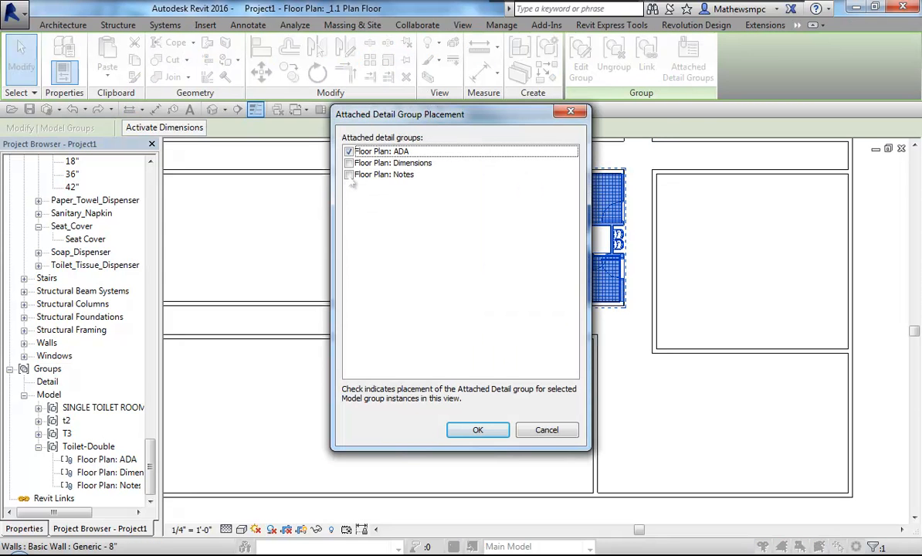
left_click(348, 175)
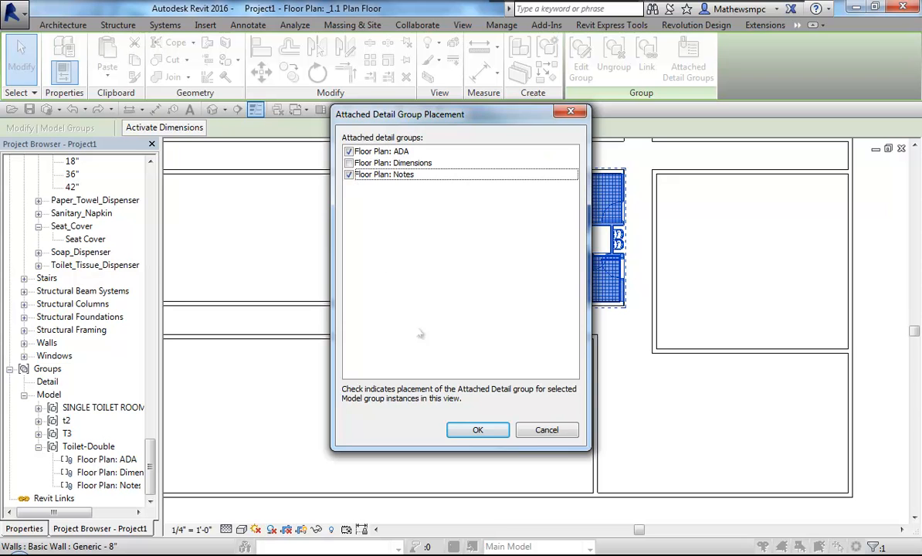
left_click(473, 431)
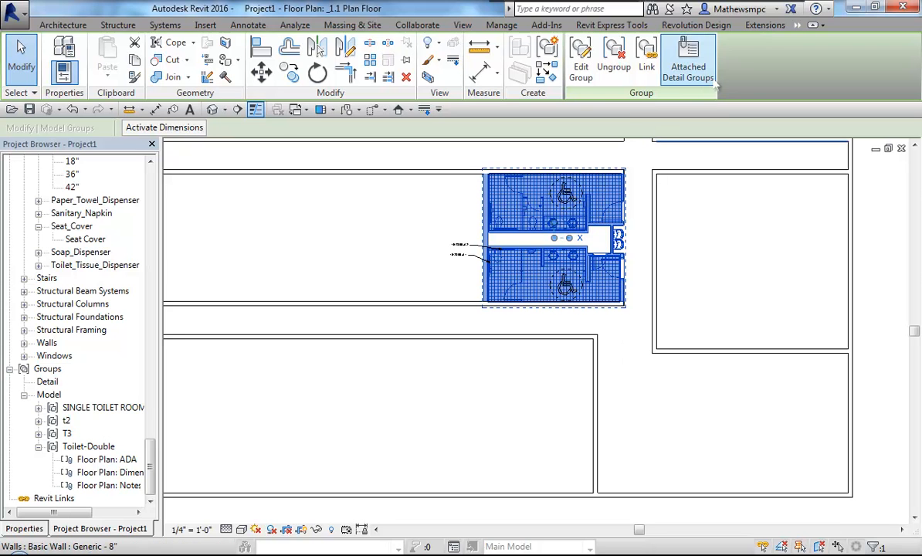
left_click(688, 71)
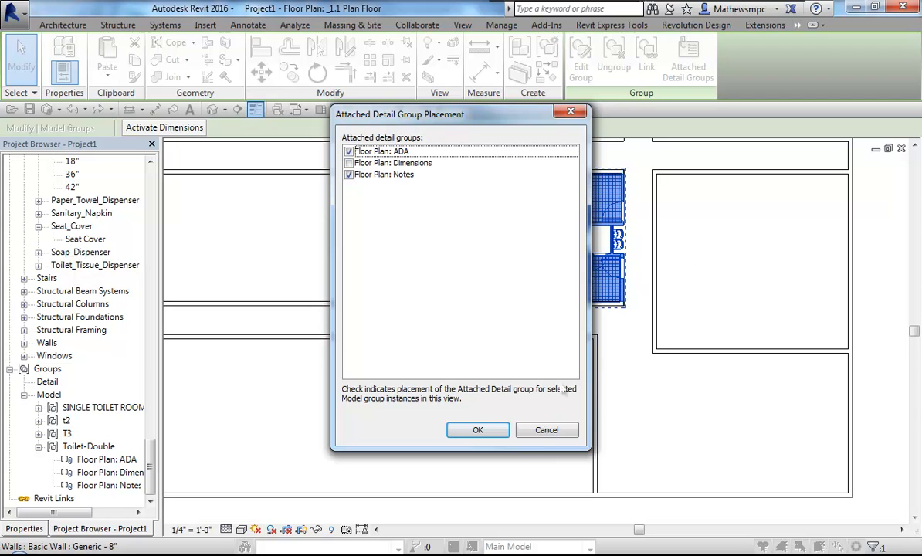
left_click(546, 429)
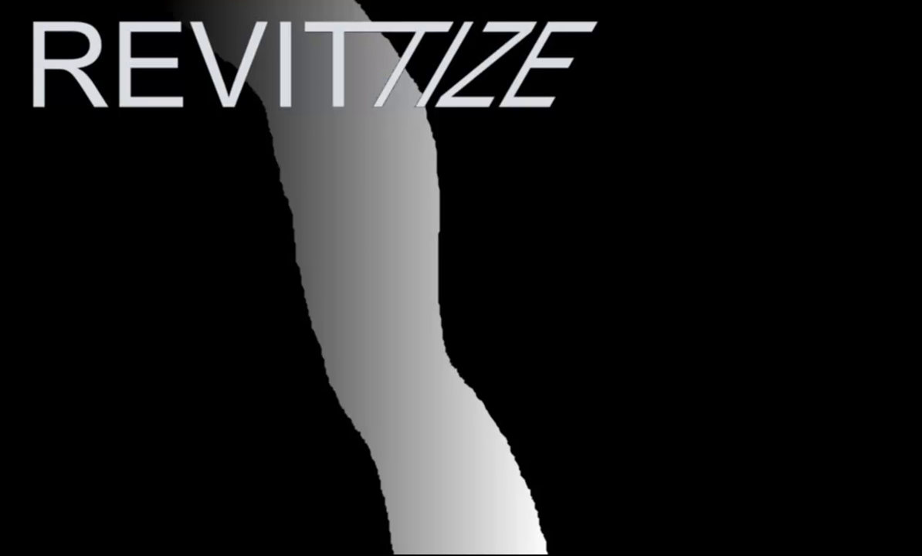